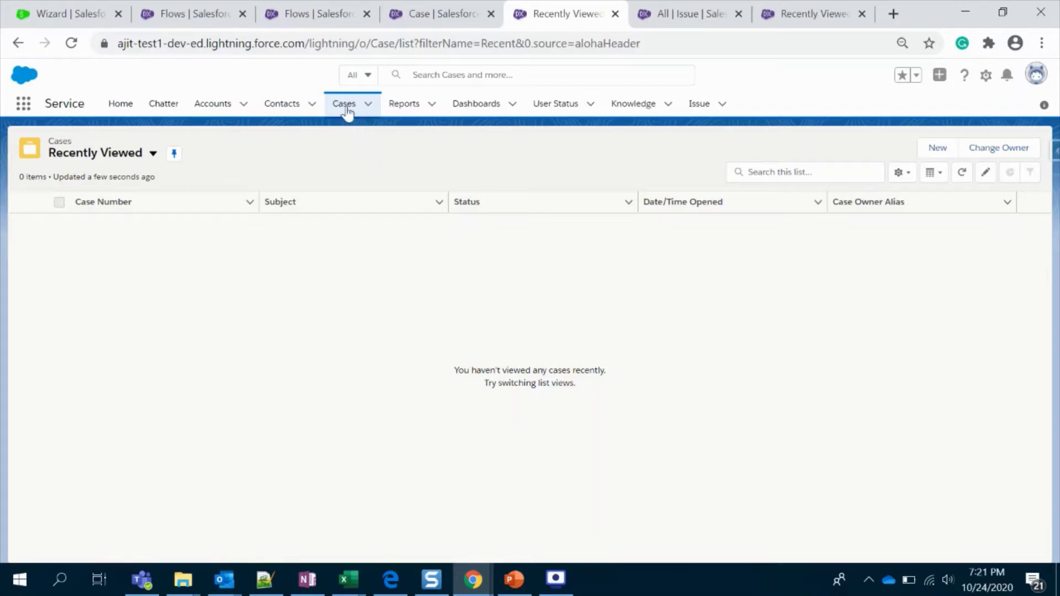
From the Cases list, start a new case with Case Origin set to Phone.
{"action": "left_click", "coordinate": [346, 109]}
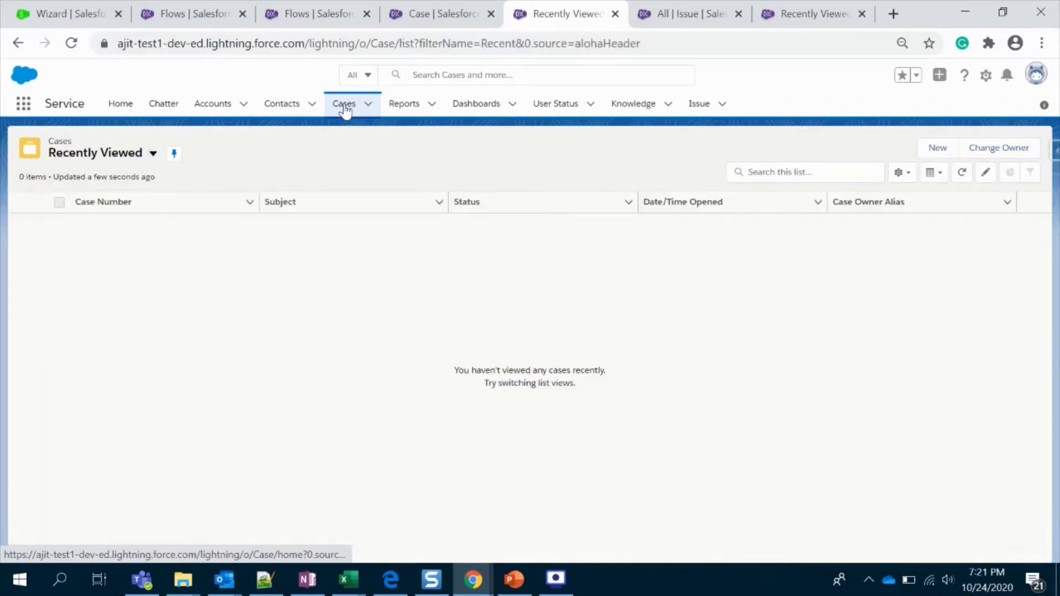
{"action": "left_click", "coordinate": [938, 148]}
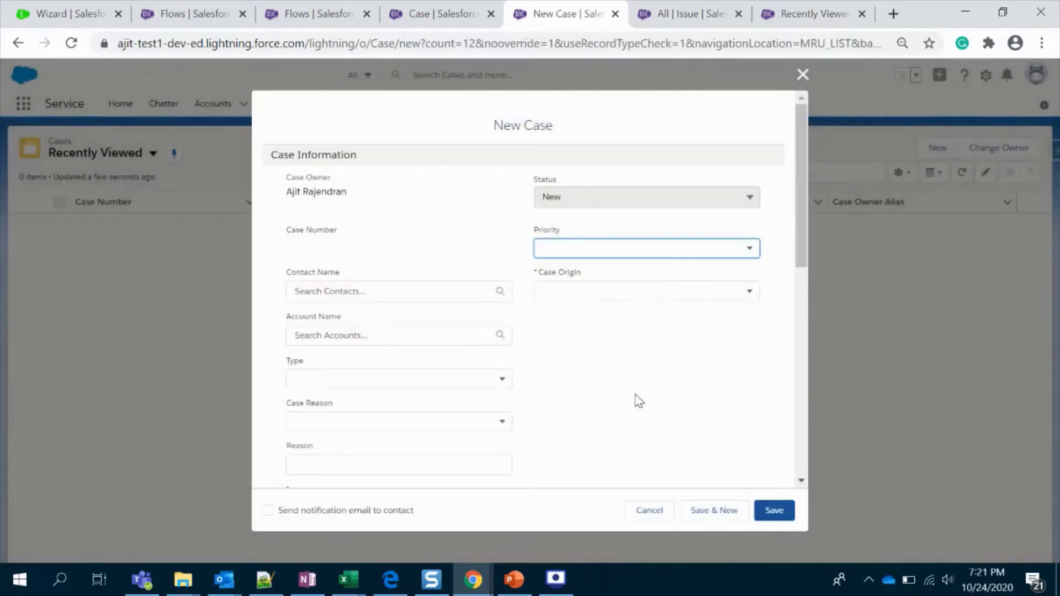
{"action": "left_click", "coordinate": [574, 298]}
{"action": "left_click", "coordinate": [603, 342]}
Enter subject 'Test 1', save the case, and view its Related tab.
{"action": "scroll", "coordinate": [519, 390], "scroll_direction": "down", "scroll_amount": 10}
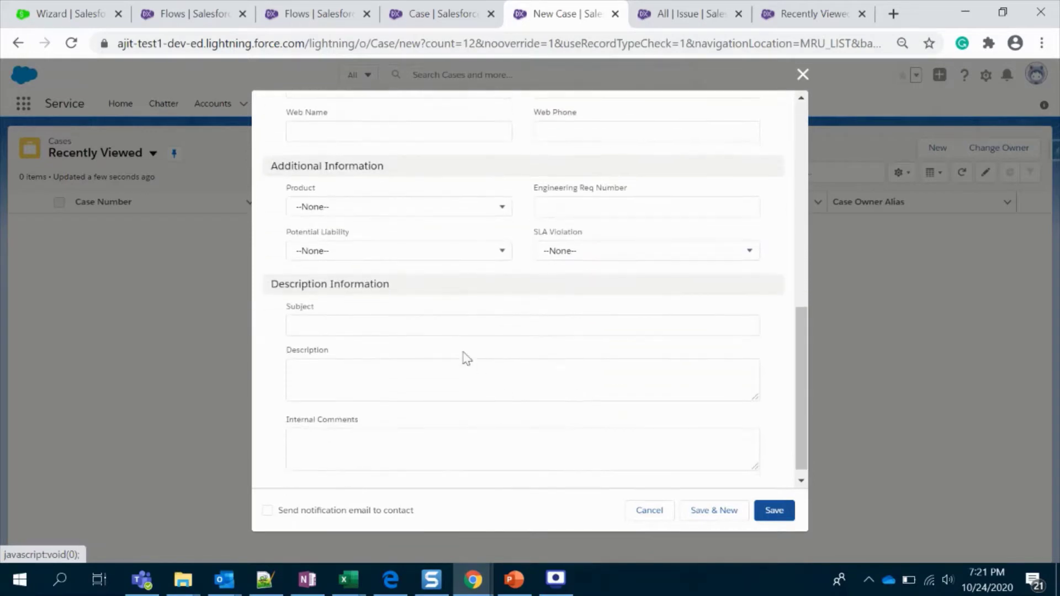
{"action": "left_click", "coordinate": [452, 325]}
{"action": "type", "text": "Test"}
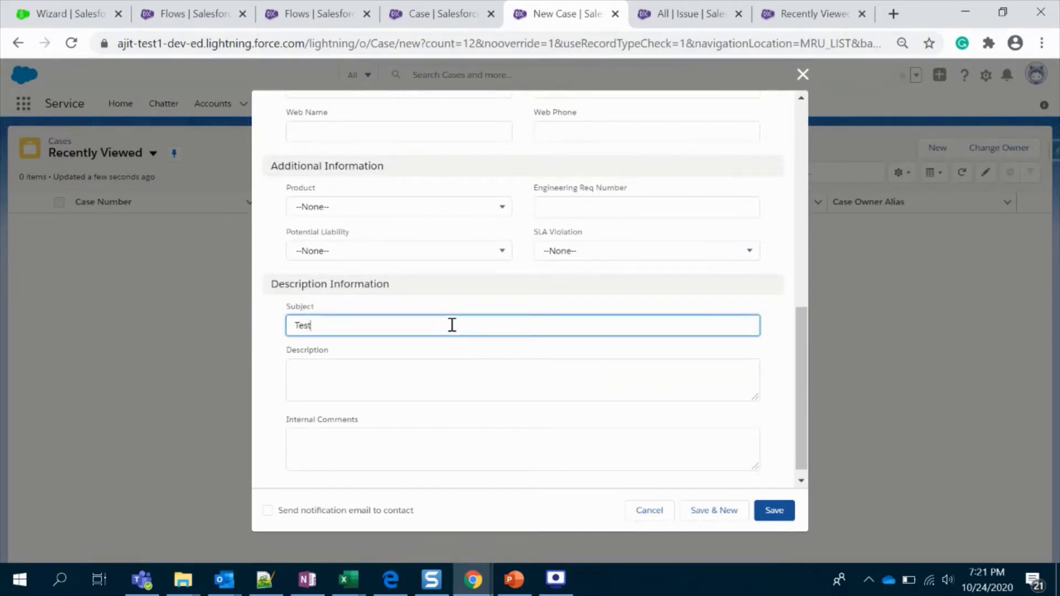
{"action": "type", "text": " 1"}
{"action": "left_click", "coordinate": [770, 508]}
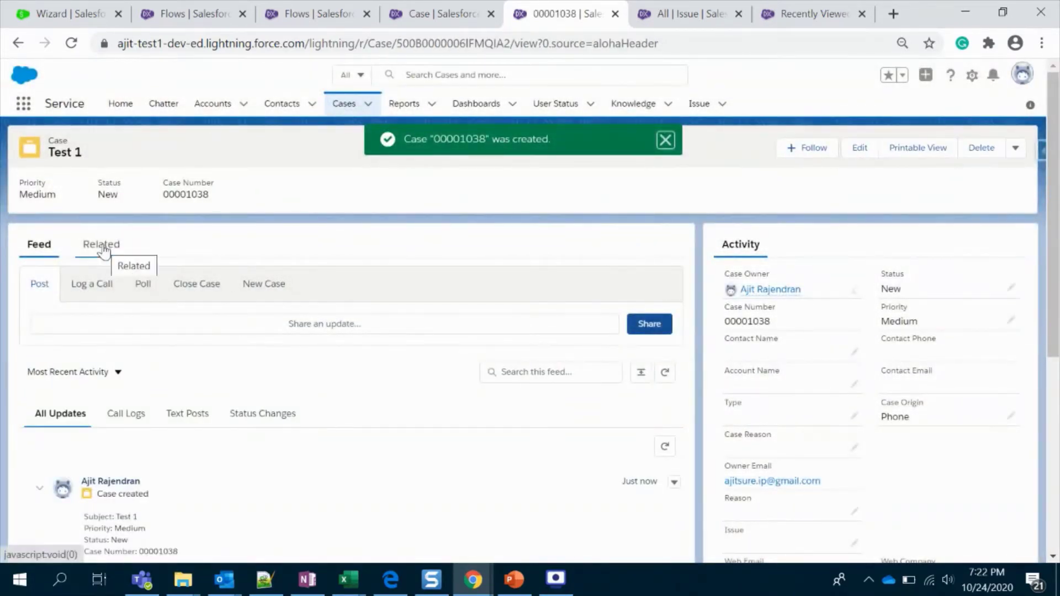
{"action": "left_click", "coordinate": [102, 245]}
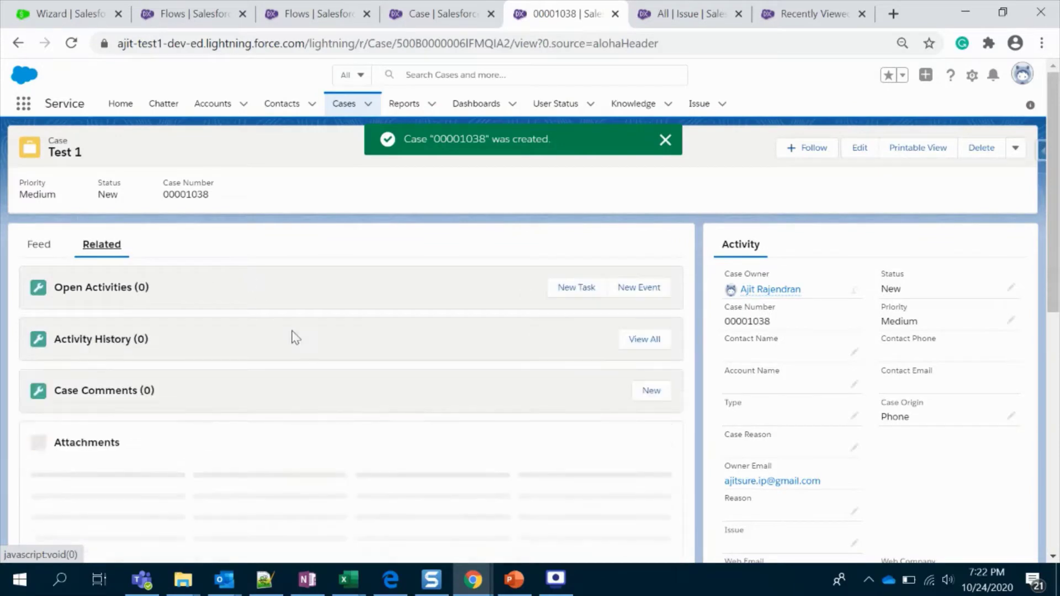
{"action": "scroll", "coordinate": [340, 395], "scroll_direction": "down", "scroll_amount": 6}
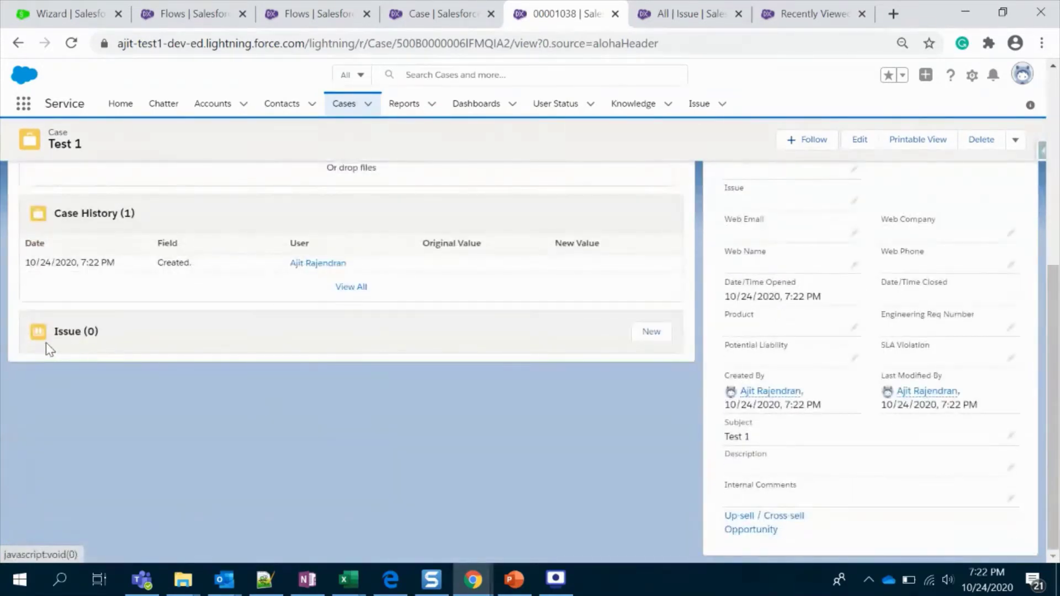
Add Issues described 'Issue 1', 'Issue 2' and 'Issue 3' to case Test 1.
{"action": "left_click", "coordinate": [652, 331]}
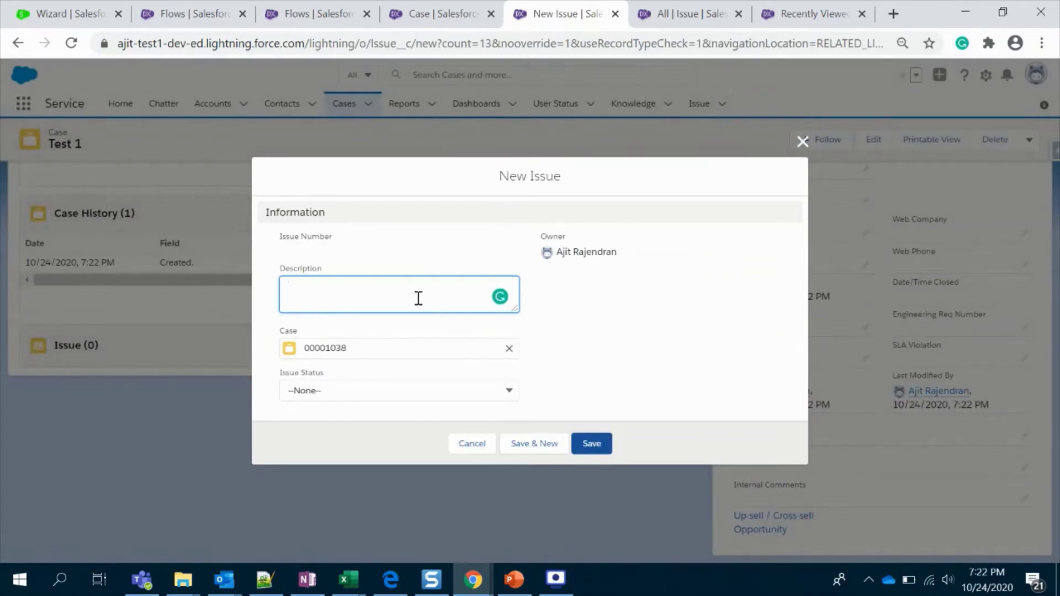
{"action": "type", "text": "Issue 1"}
{"action": "left_click", "coordinate": [590, 442]}
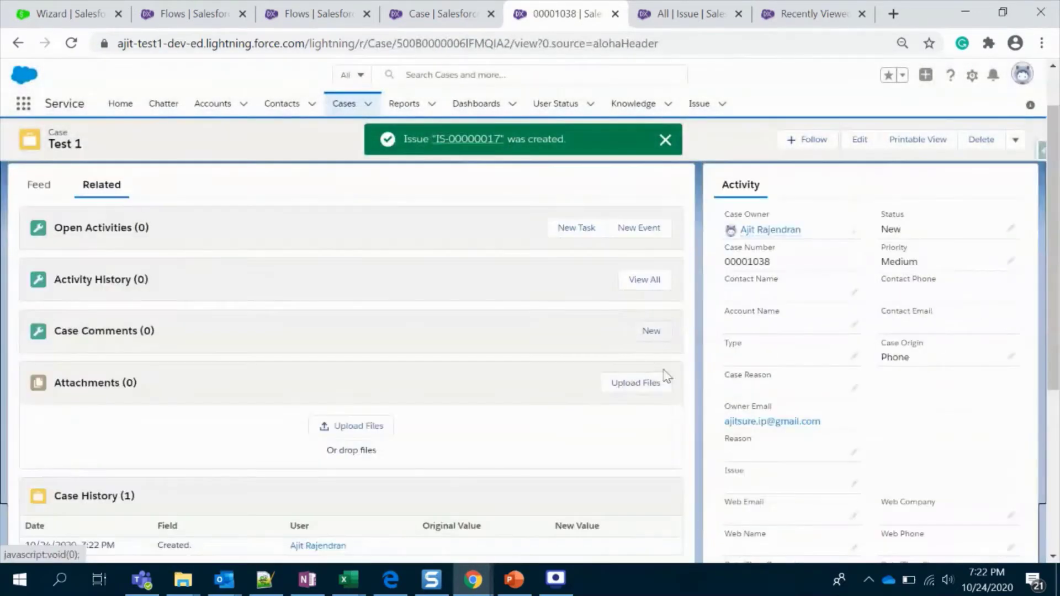
{"action": "left_click", "coordinate": [651, 331]}
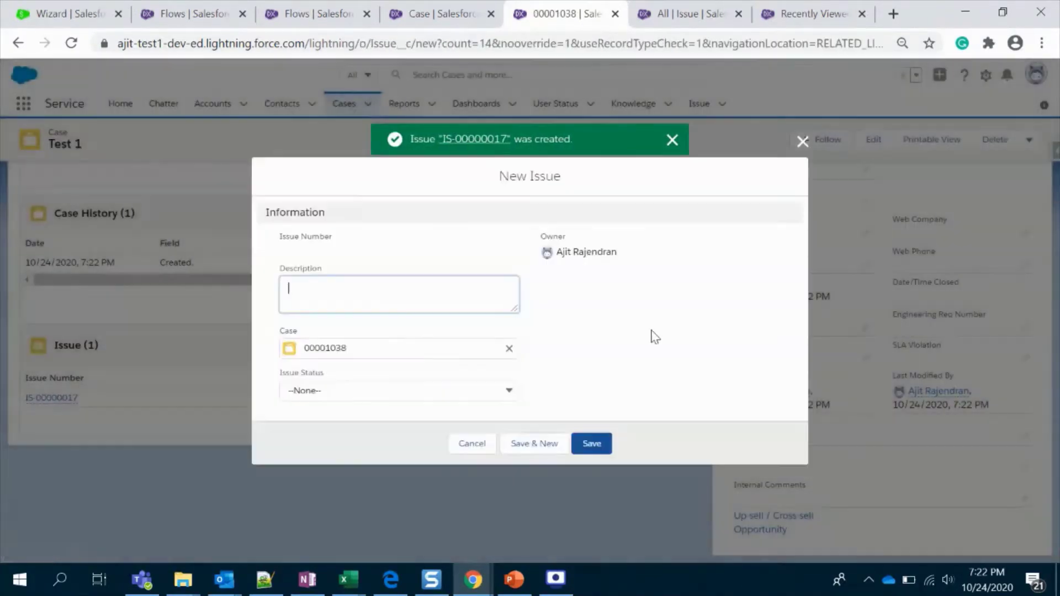
{"action": "type", "text": "Issue 2"}
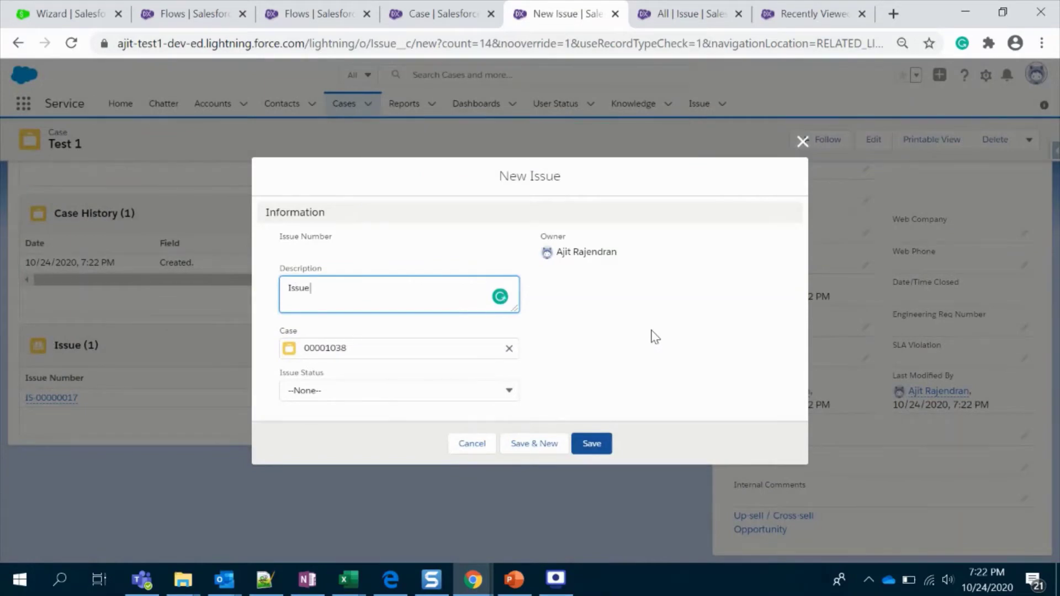
{"action": "left_click", "coordinate": [590, 443]}
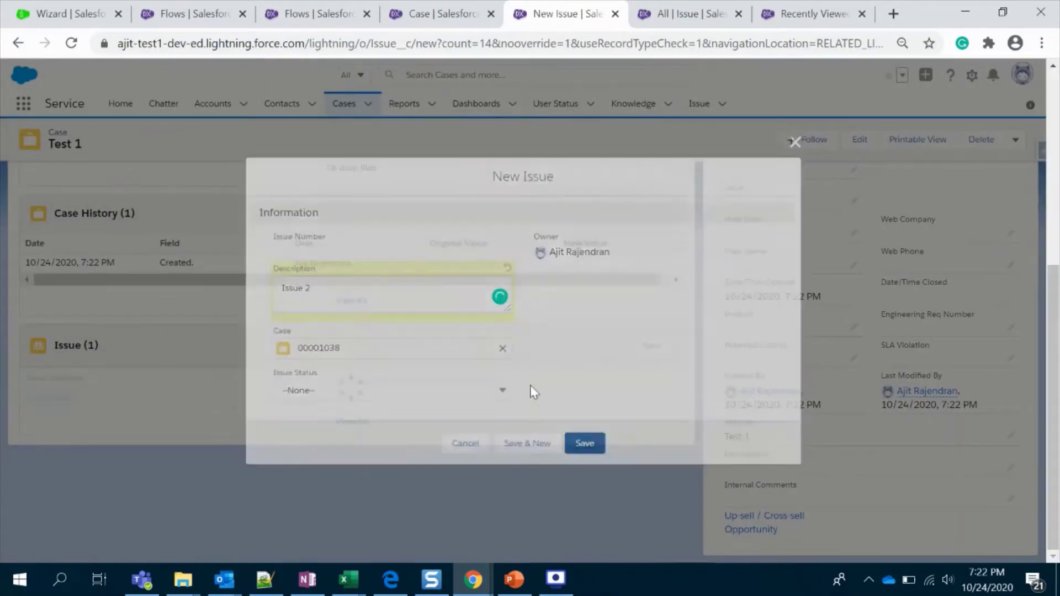
{"action": "scroll", "coordinate": [658, 421], "scroll_direction": "down", "scroll_amount": 5}
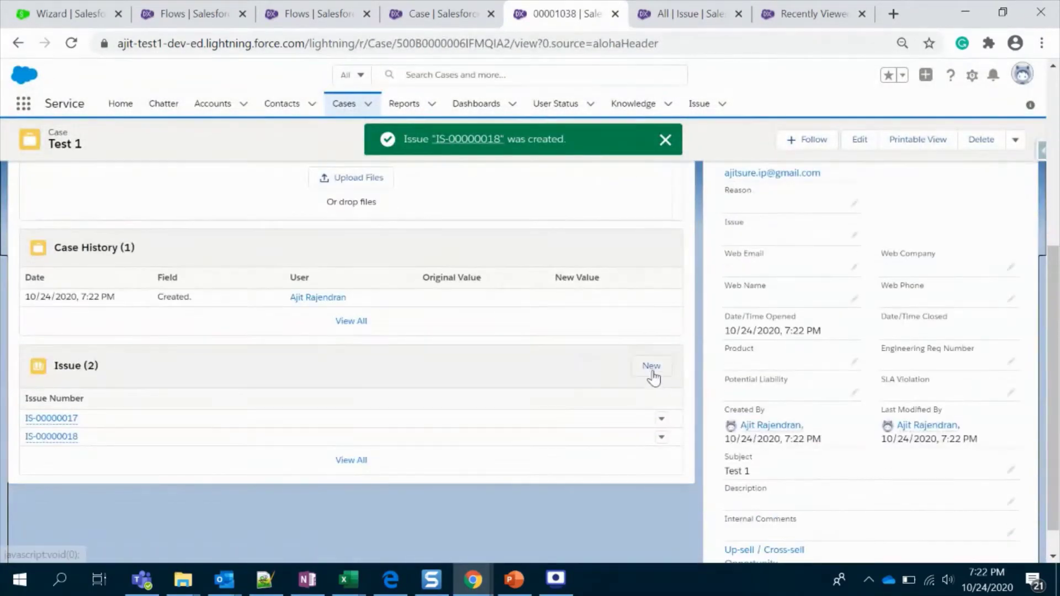
{"action": "left_click", "coordinate": [673, 366]}
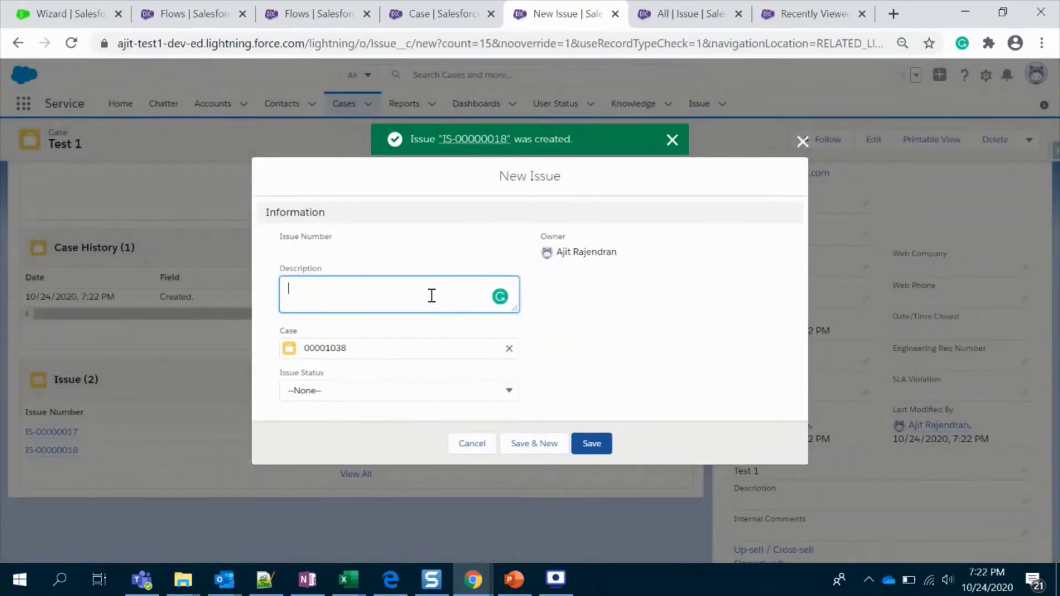
{"action": "type", "text": "Issue 3"}
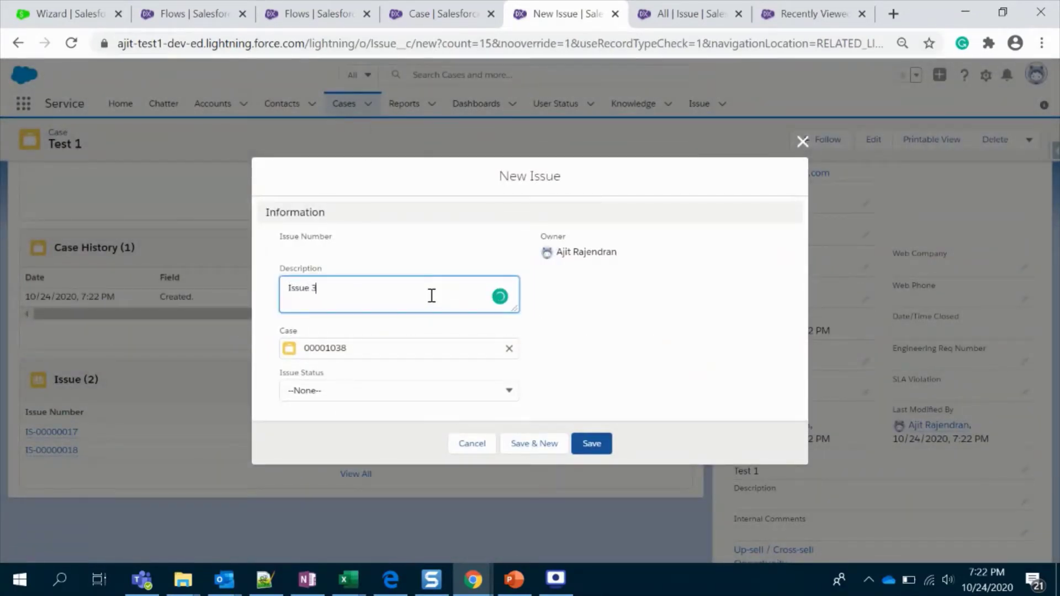
{"action": "left_click", "coordinate": [592, 440]}
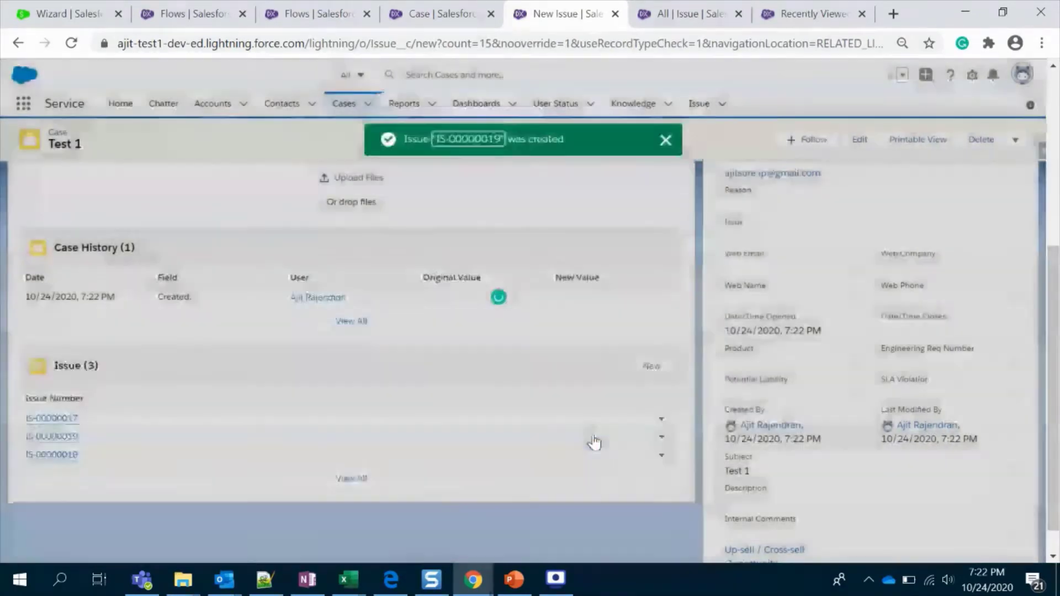
{"action": "scroll", "coordinate": [563, 417], "scroll_direction": "down", "scroll_amount": 5}
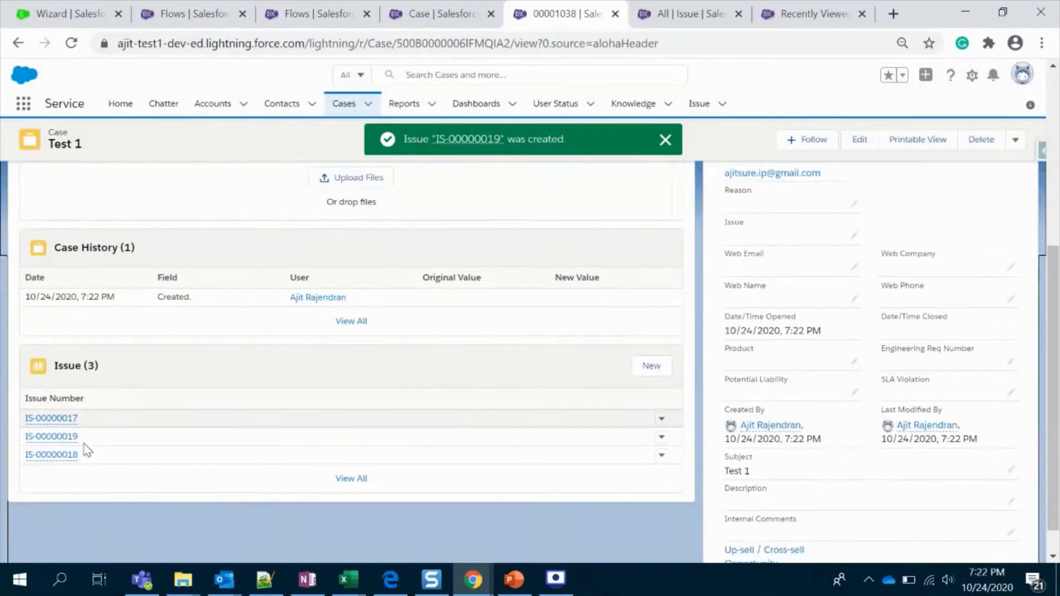
Check the All Issues list view, then return to case Test 1's Issue related list.
{"action": "scroll", "coordinate": [142, 396], "scroll_direction": "up", "scroll_amount": 6}
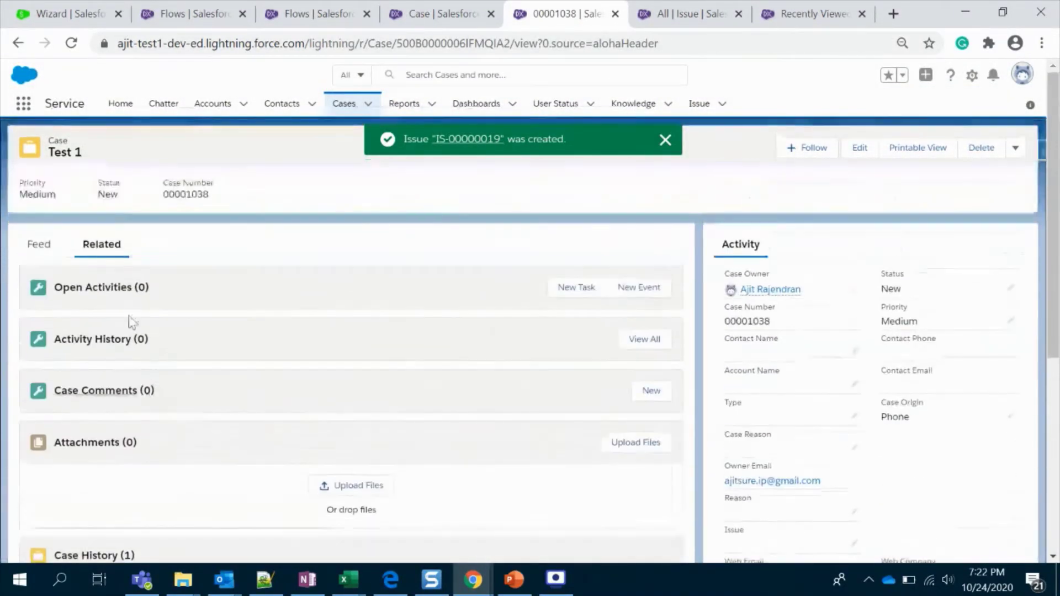
{"action": "scroll", "coordinate": [160, 293], "scroll_direction": "down", "scroll_amount": 6}
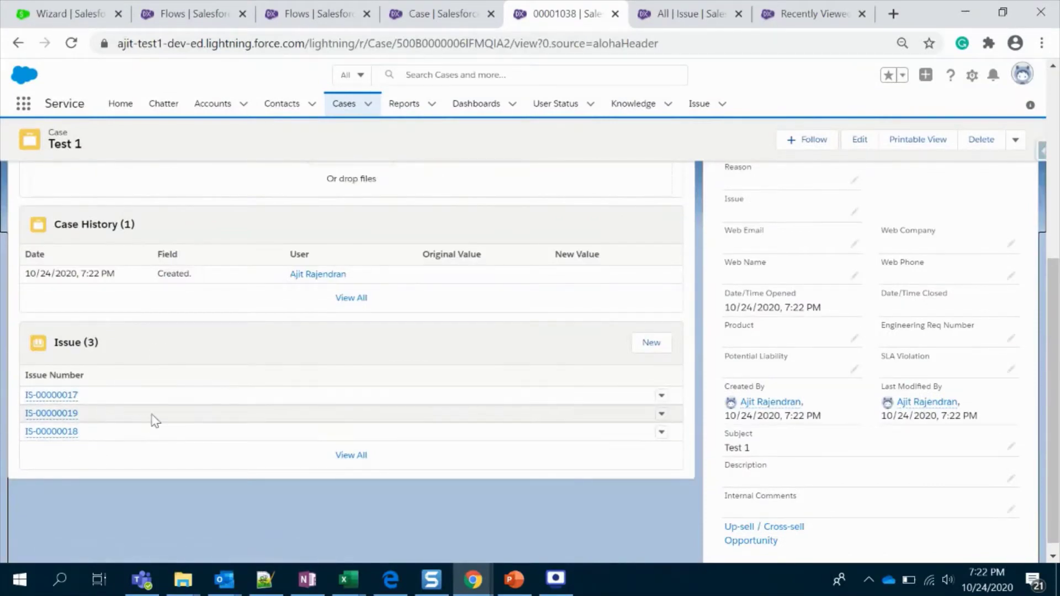
{"action": "scroll", "coordinate": [163, 418], "scroll_direction": "up", "scroll_amount": 6}
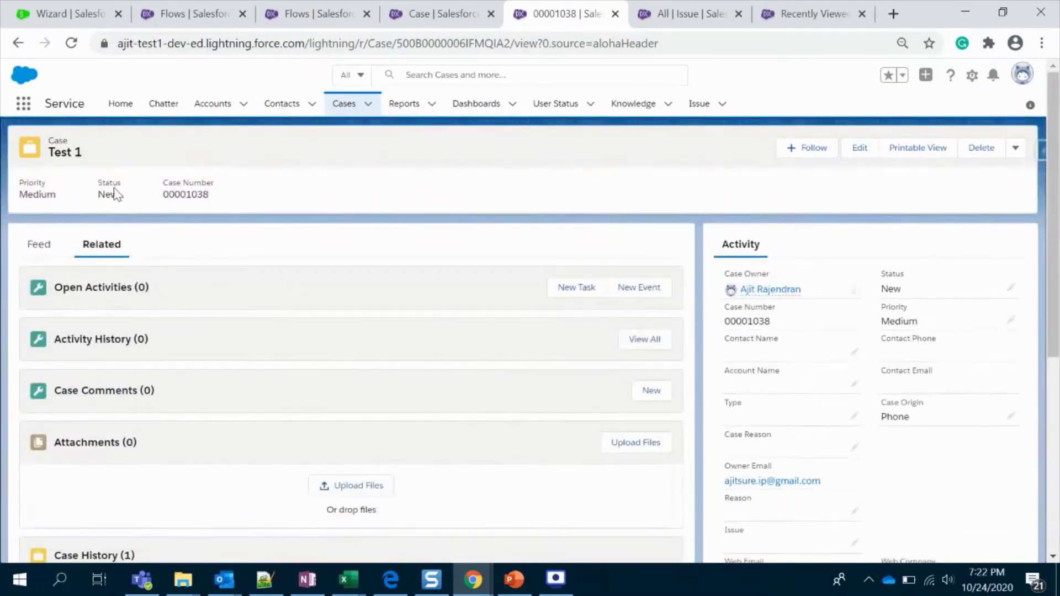
{"action": "left_click", "coordinate": [696, 12]}
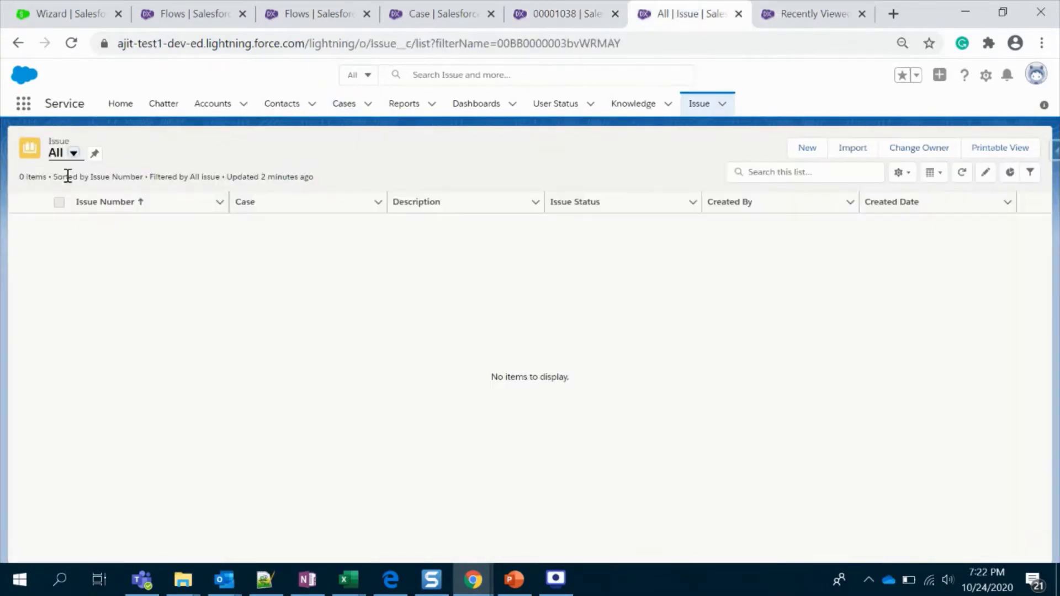
{"action": "left_click", "coordinate": [76, 161]}
{"action": "left_click", "coordinate": [82, 198]}
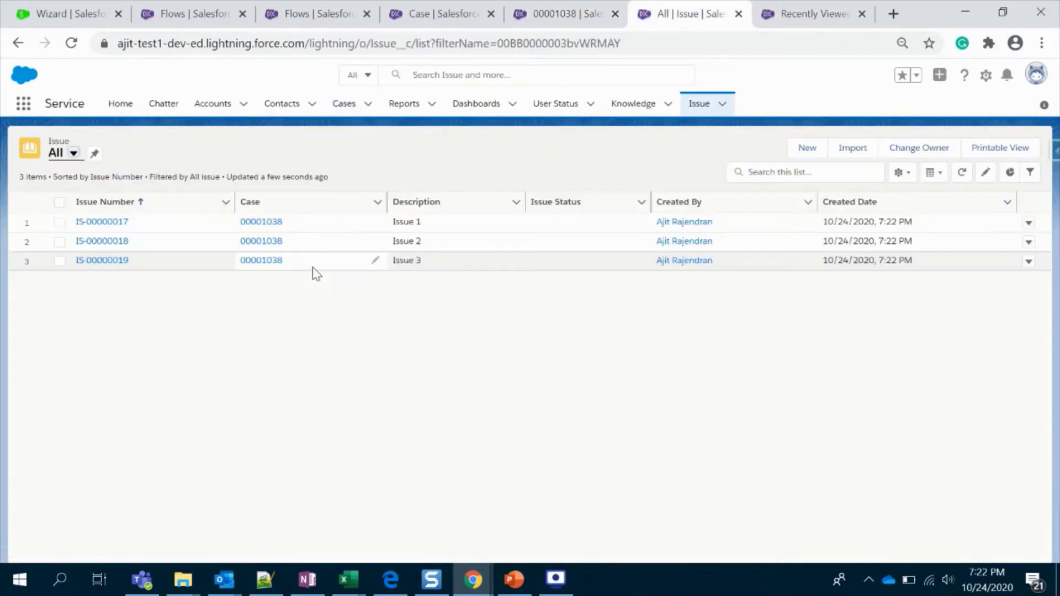
{"action": "left_click", "coordinate": [557, 17]}
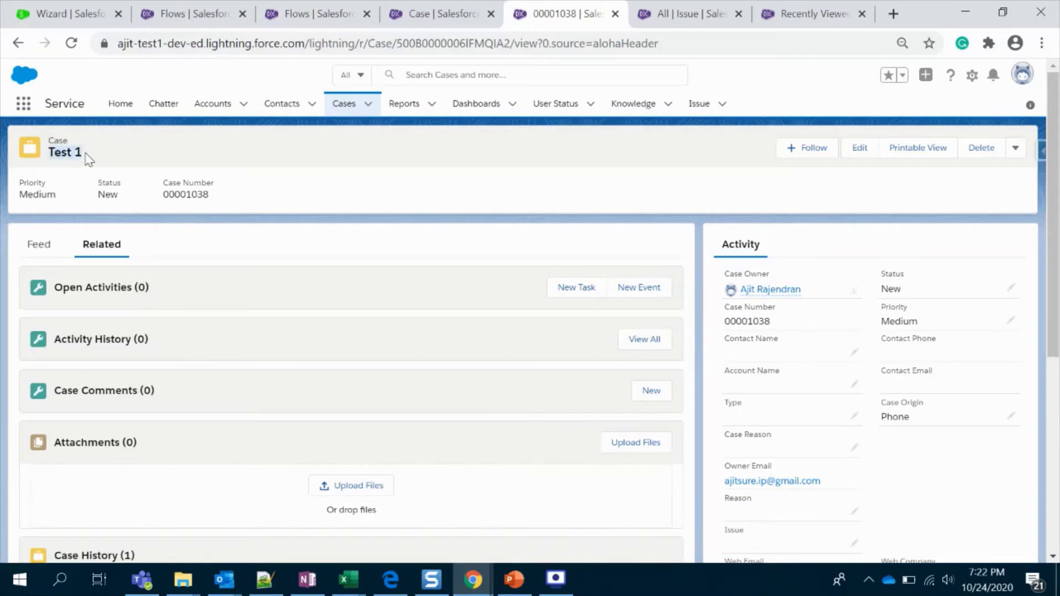
{"action": "scroll", "coordinate": [211, 364], "scroll_direction": "down", "scroll_amount": 5}
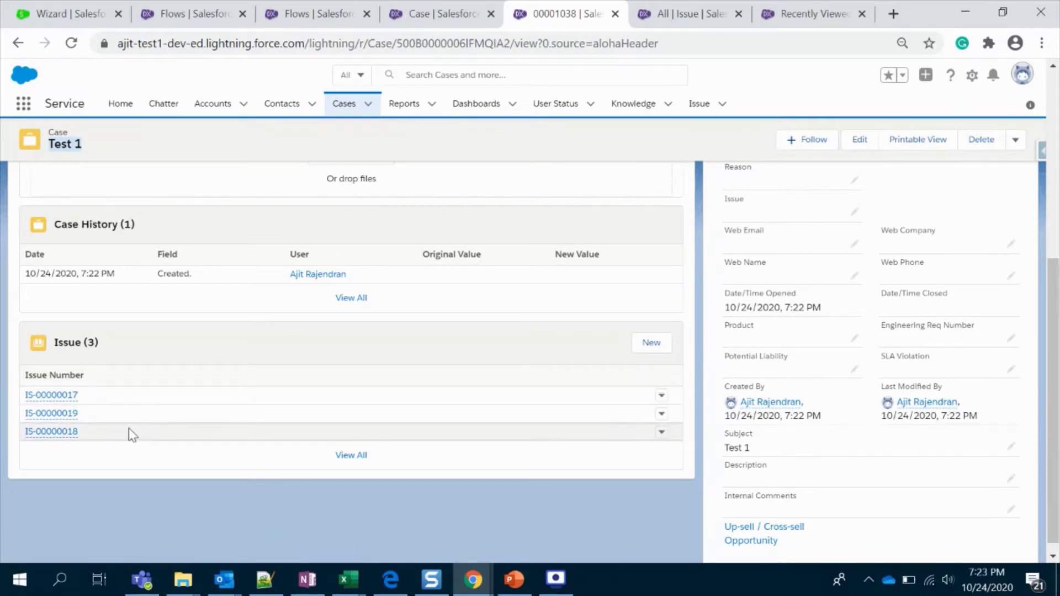
From Setup Flows, create a new Record-Triggered Flow using the Freeform layout.
{"action": "left_click", "coordinate": [312, 12]}
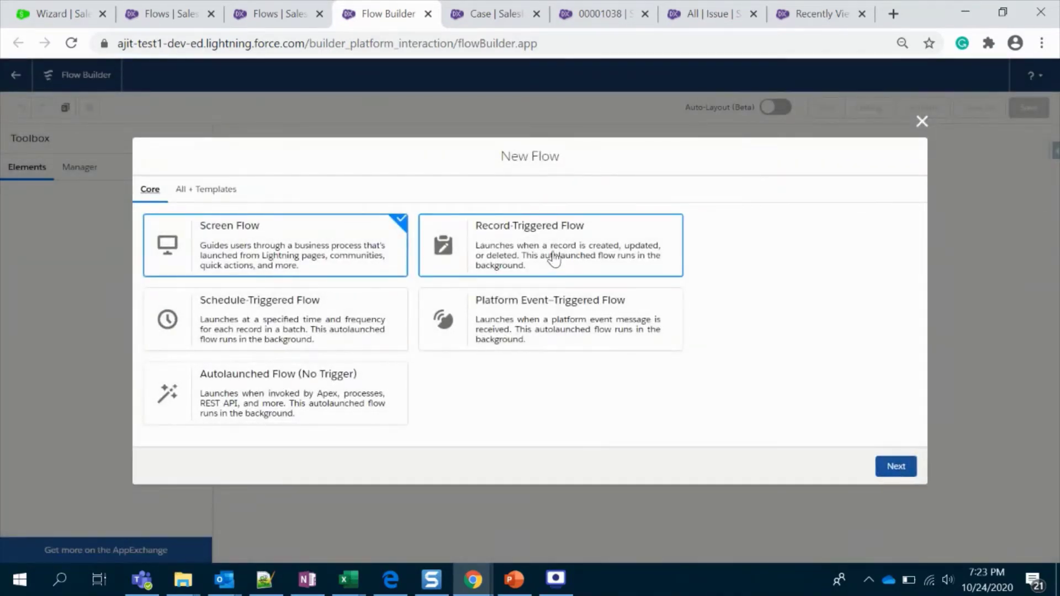
{"action": "left_click", "coordinate": [553, 259]}
{"action": "left_click", "coordinate": [895, 468]}
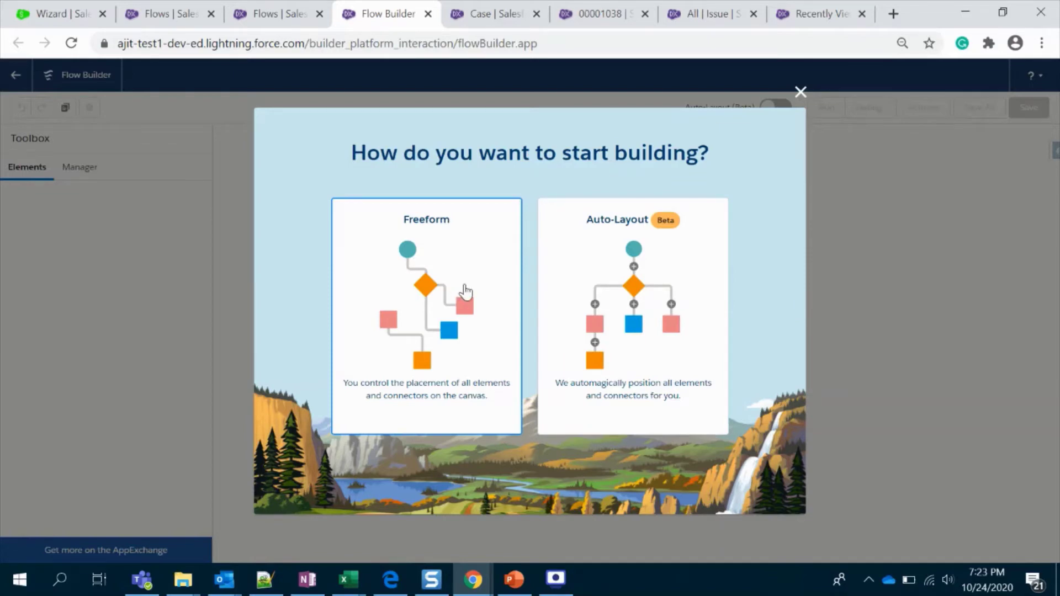
{"action": "left_click", "coordinate": [465, 290]}
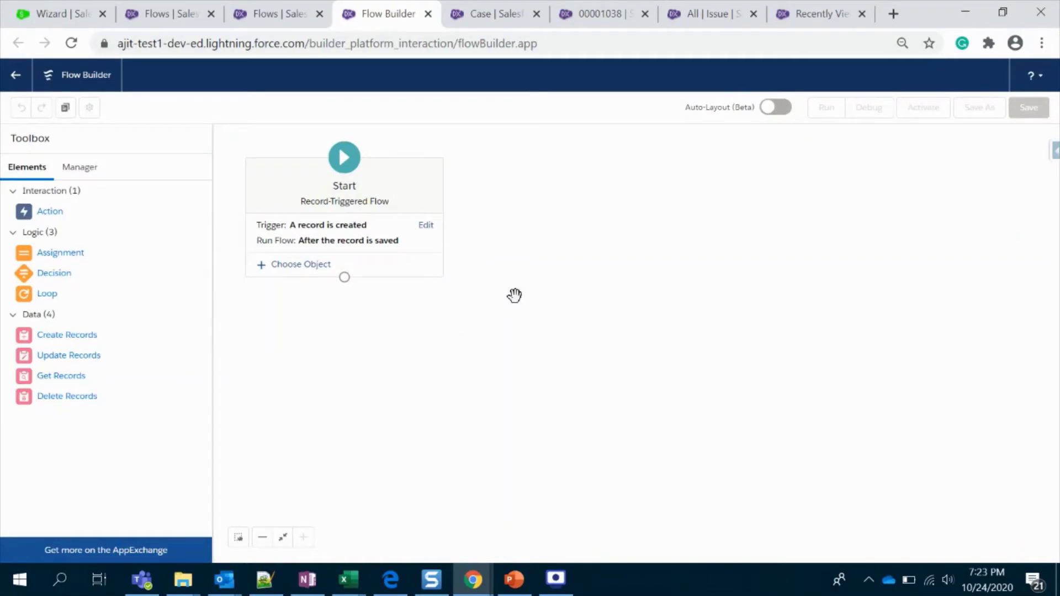
Set the Start trigger to 'A record is deleted'.
{"action": "left_click", "coordinate": [367, 247]}
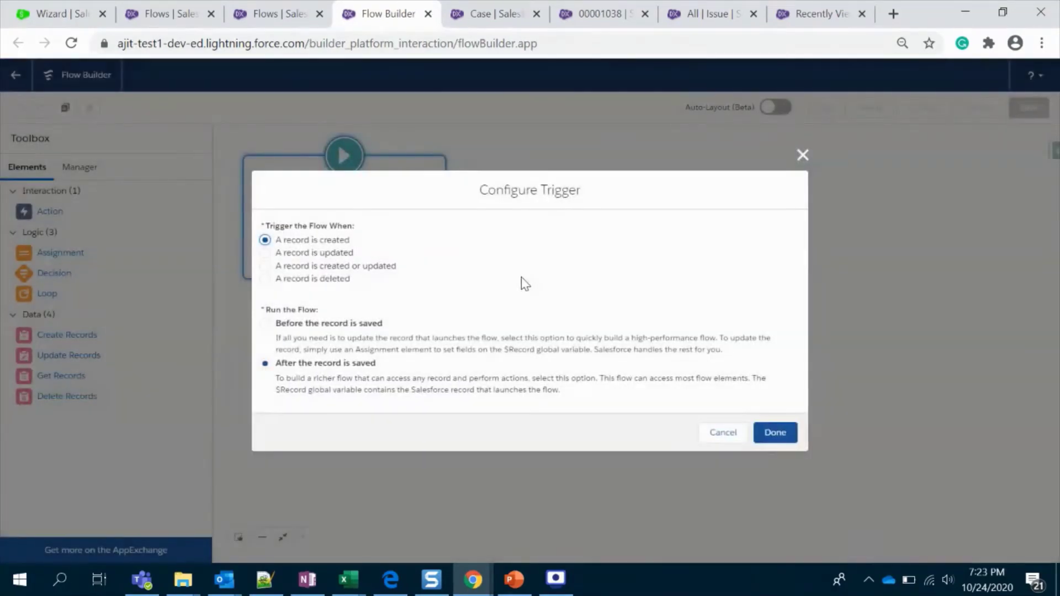
{"action": "left_click", "coordinate": [303, 280]}
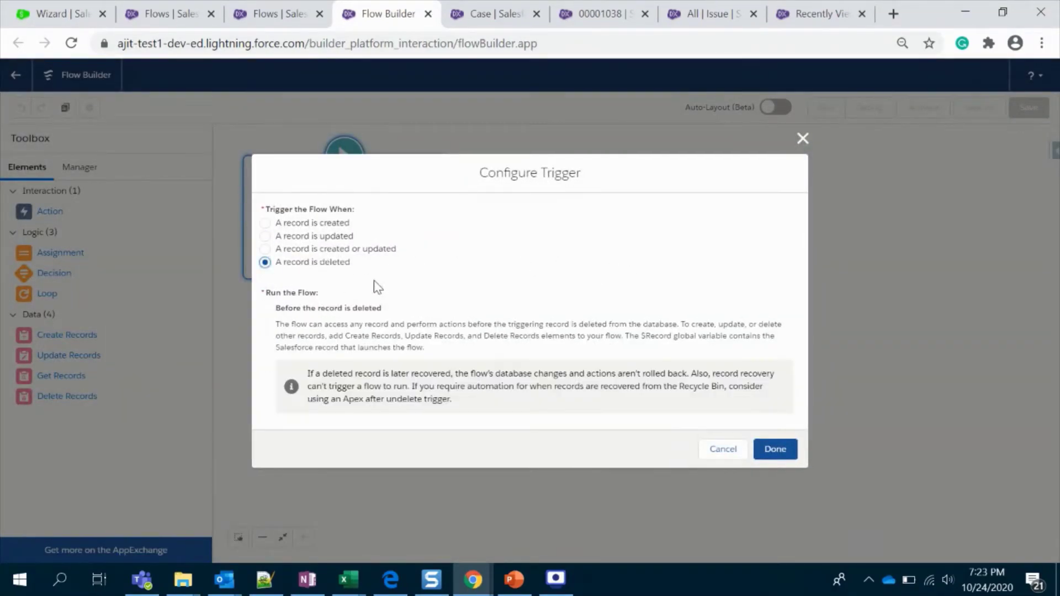
{"action": "left_click", "coordinate": [775, 449]}
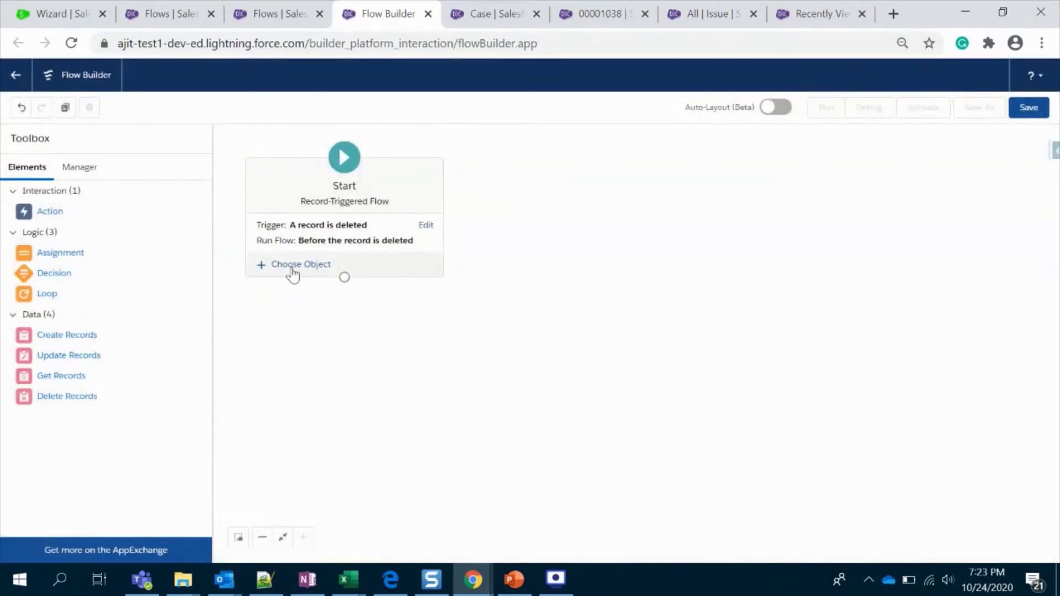
Choose Case as the triggering object with Condition Requirements set to None.
{"action": "left_click", "coordinate": [301, 269]}
{"action": "left_click", "coordinate": [343, 338]}
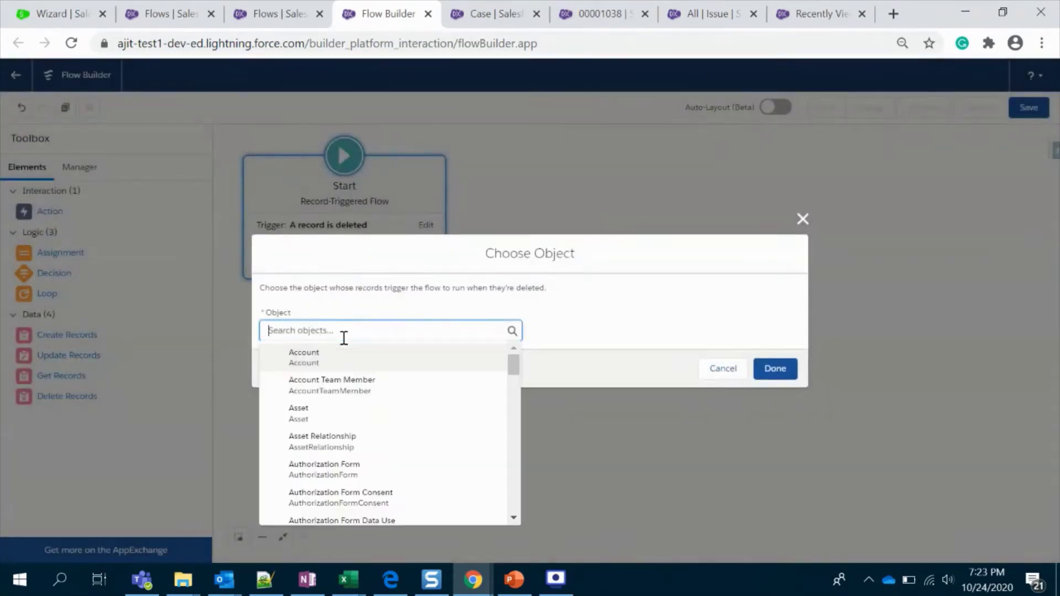
{"action": "type", "text": "case"}
{"action": "left_click", "coordinate": [343, 355]}
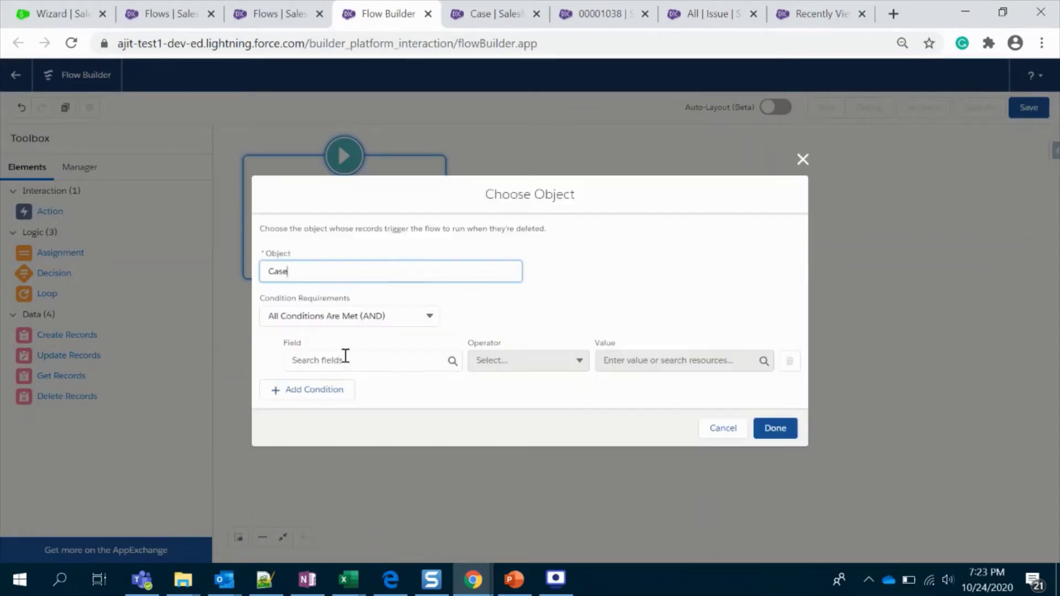
{"action": "left_click", "coordinate": [396, 322]}
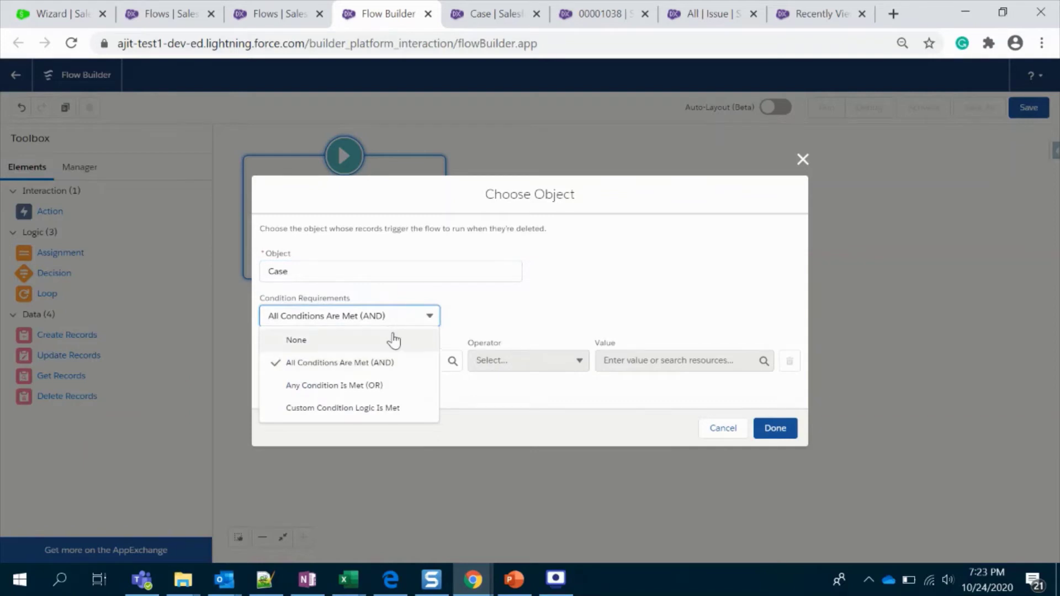
{"action": "left_click", "coordinate": [392, 338]}
{"action": "left_click", "coordinate": [529, 359]}
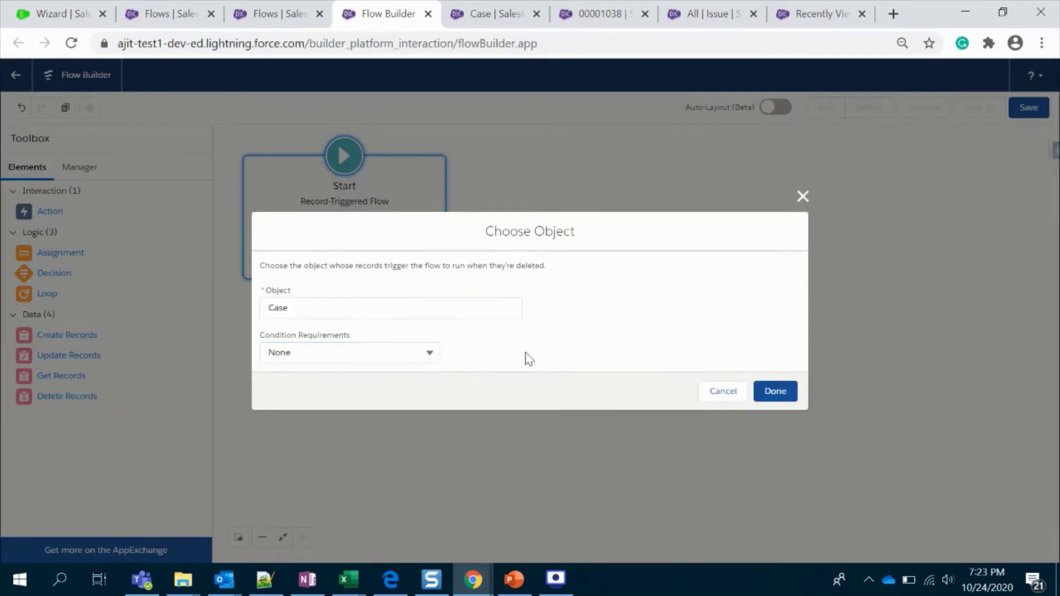
{"action": "left_click", "coordinate": [774, 392]}
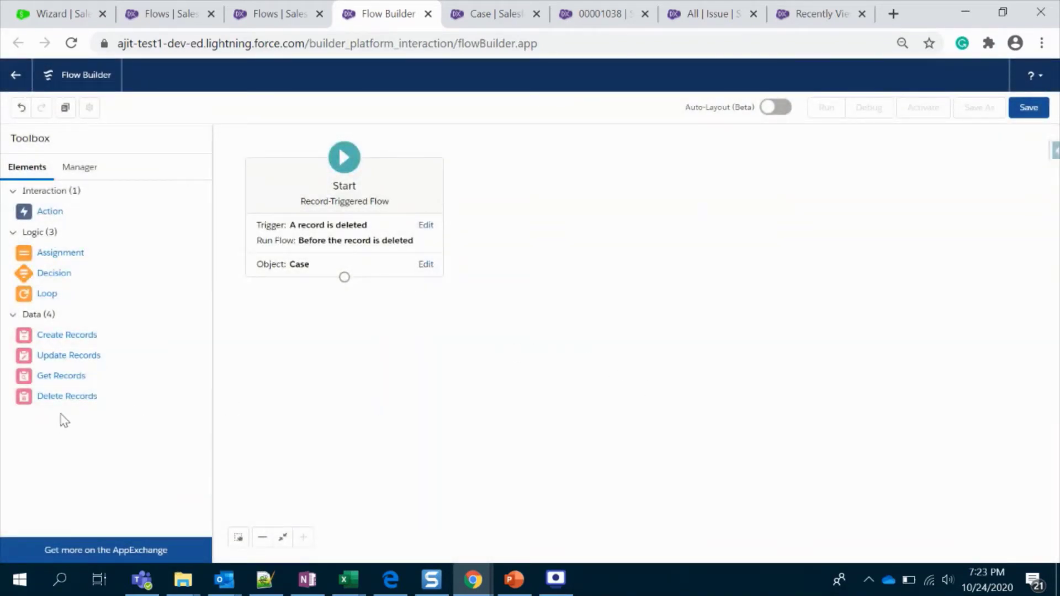
Add a Delete Records element 'Delete related Issues' that filters Issue records by conditions.
{"action": "left_click_drag", "start_coordinate": [66, 405], "coordinate": [353, 355]}
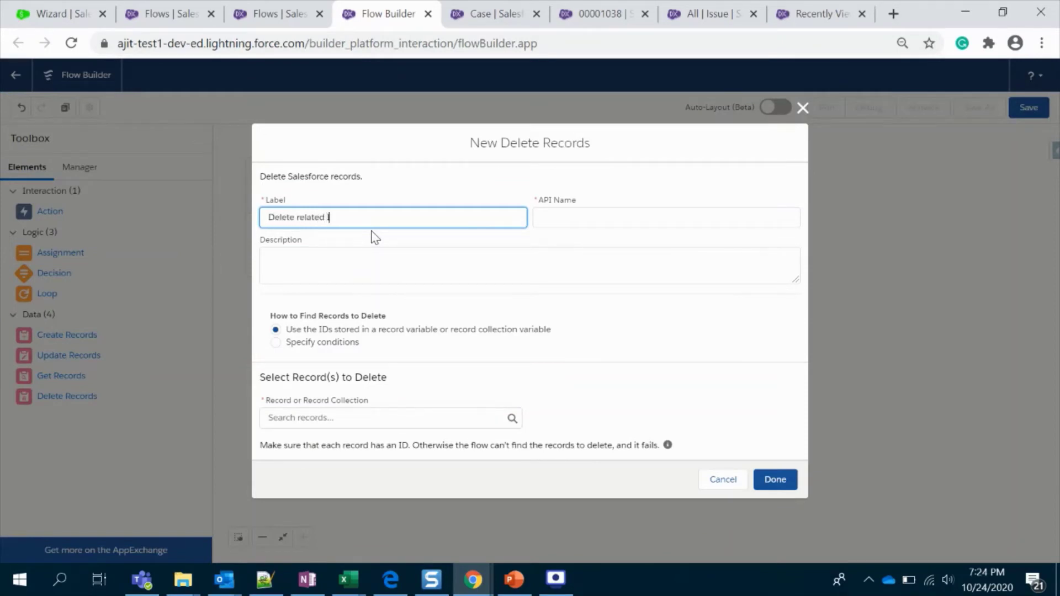
{"action": "left_click", "coordinate": [374, 259]}
{"action": "left_click", "coordinate": [341, 344]}
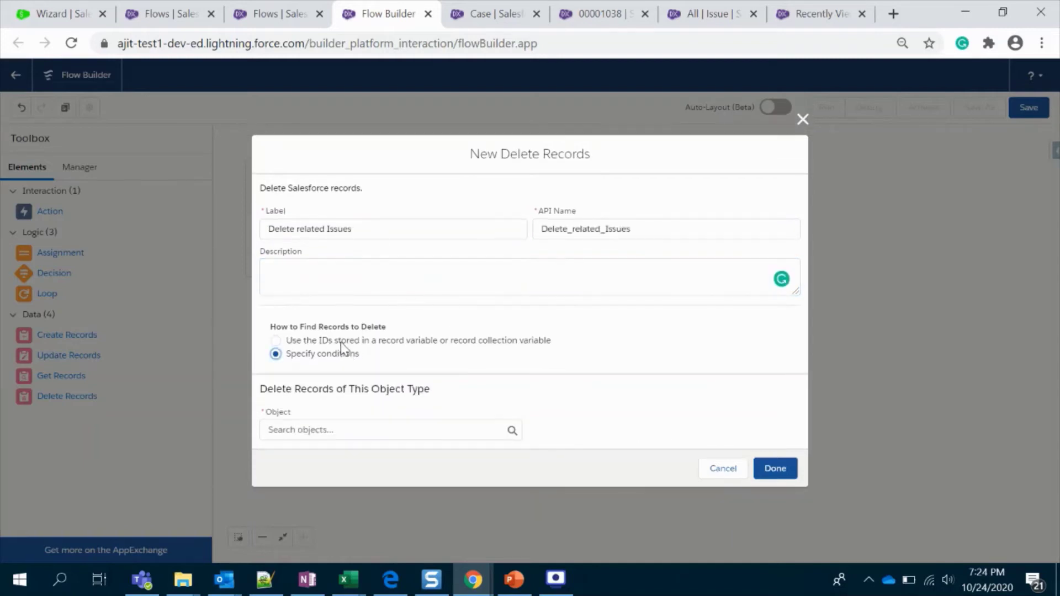
{"action": "left_click", "coordinate": [307, 425]}
{"action": "type", "text": "issue"}
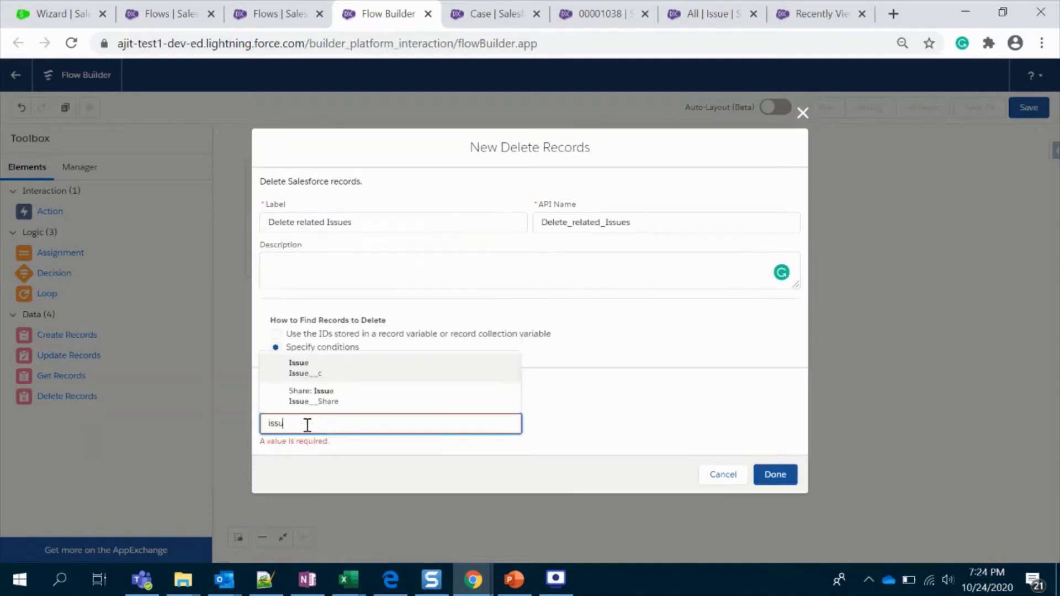
{"action": "left_click", "coordinate": [362, 367]}
{"action": "scroll", "coordinate": [449, 422], "scroll_direction": "down", "scroll_amount": 2}
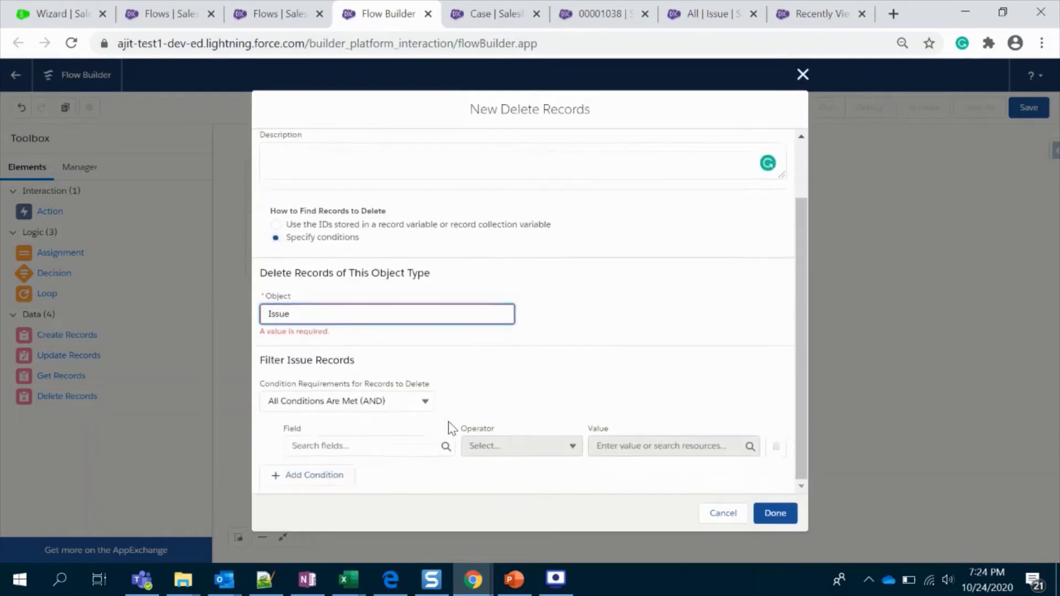
{"action": "left_click", "coordinate": [365, 314]}
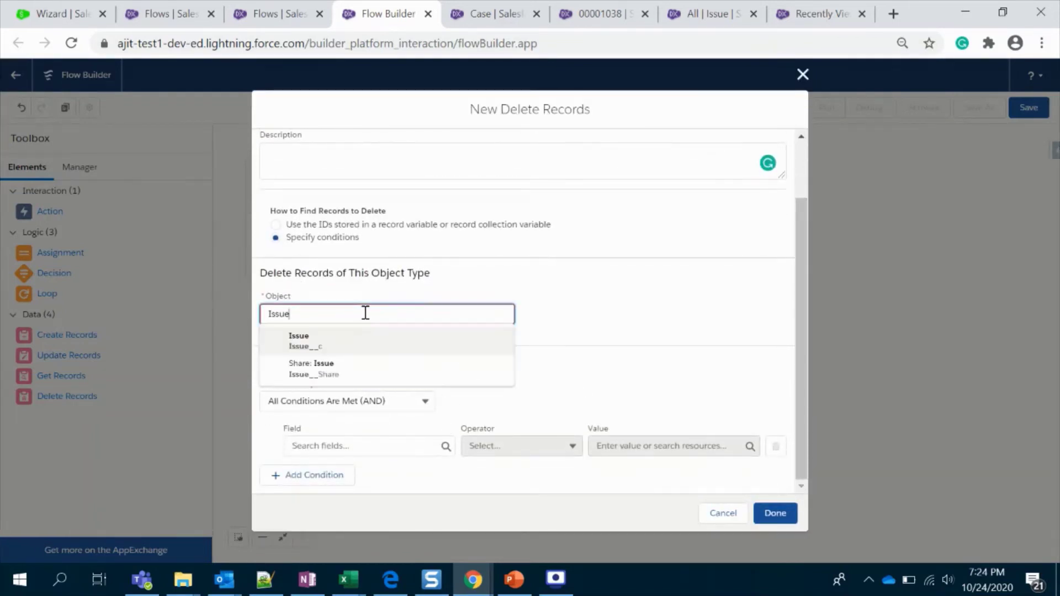
{"action": "left_click", "coordinate": [343, 345]}
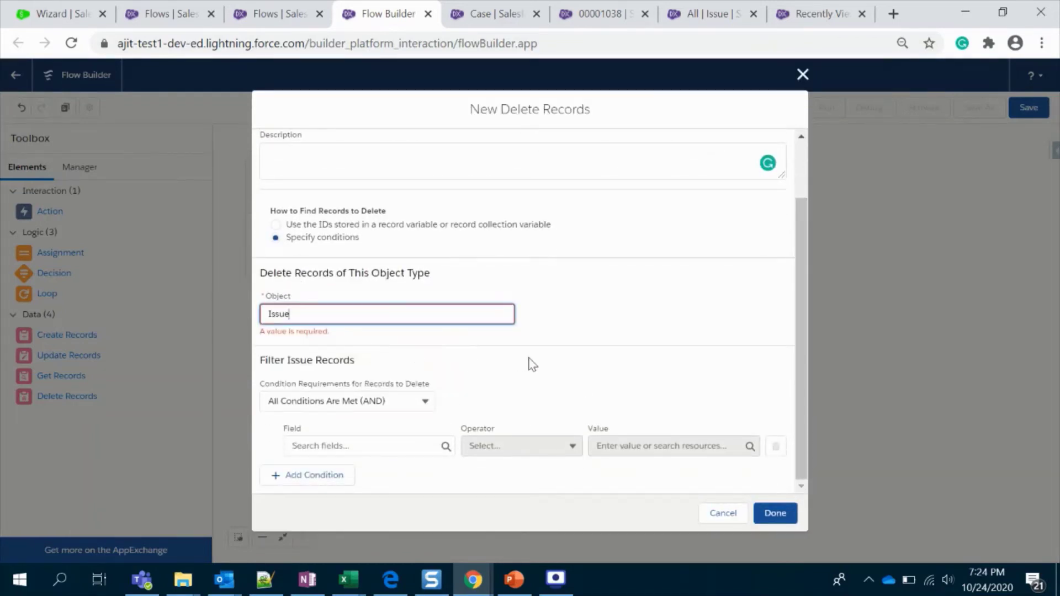
Set the condition Case__c Equals $Record > Id and finish the delete step.
{"action": "left_click", "coordinate": [346, 445]}
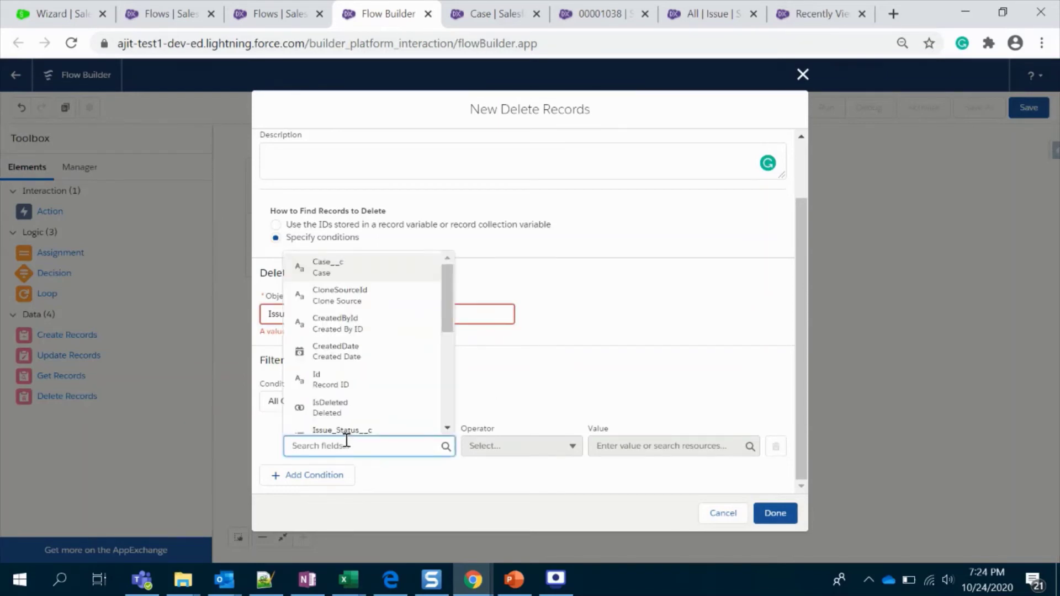
{"action": "left_click", "coordinate": [328, 268]}
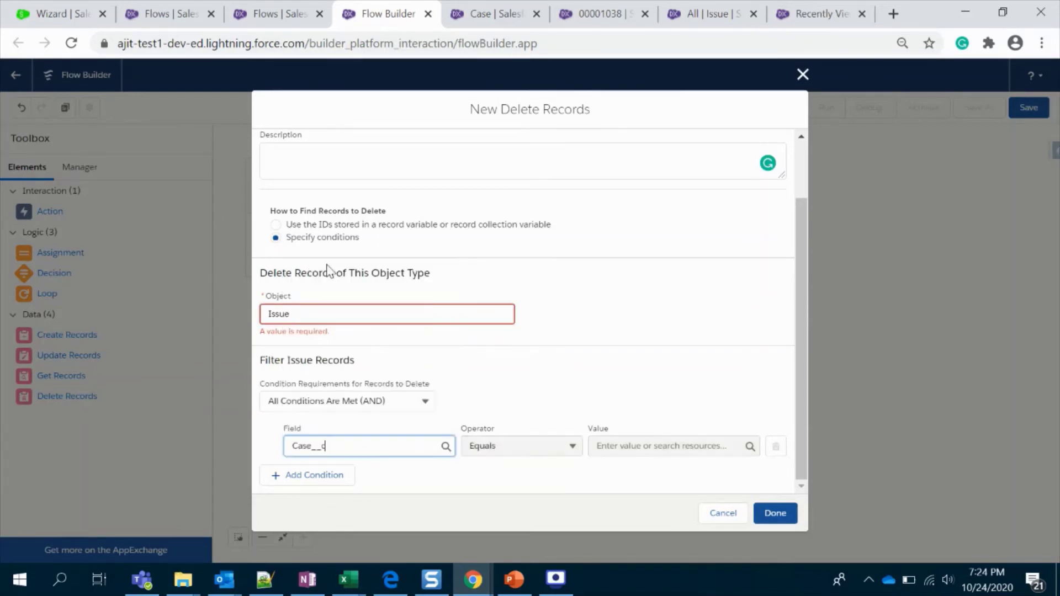
{"action": "left_click", "coordinate": [654, 450]}
{"action": "scroll", "coordinate": [655, 429], "scroll_direction": "down", "scroll_amount": 3}
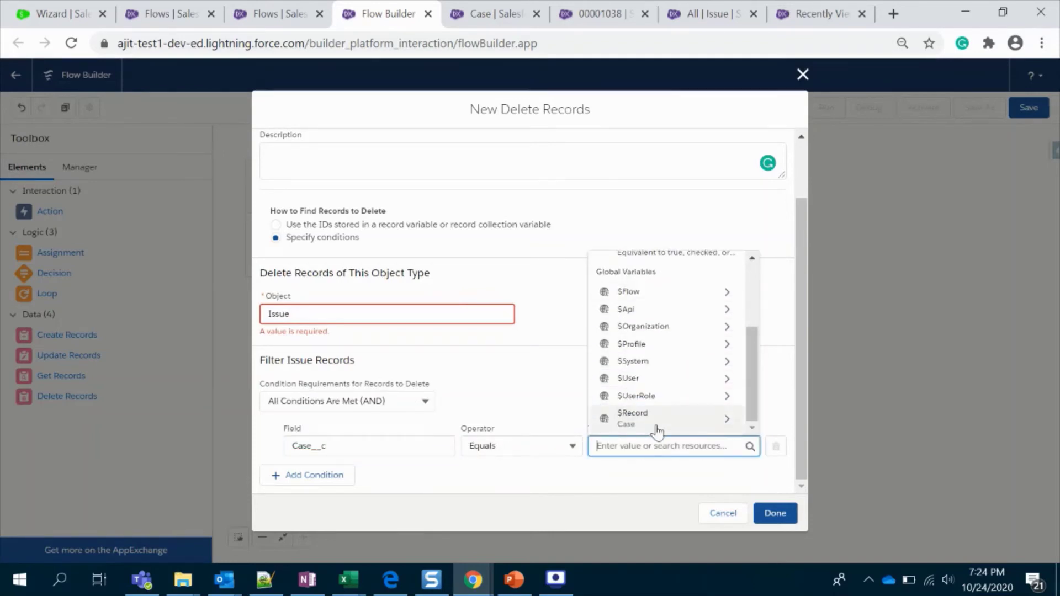
{"action": "left_click", "coordinate": [654, 428]}
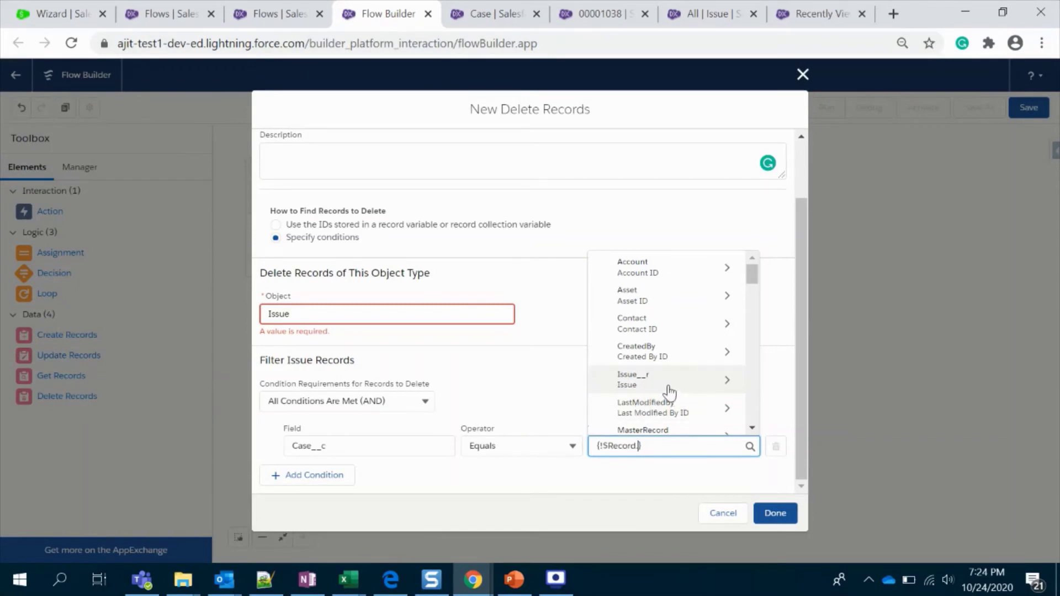
{"action": "scroll", "coordinate": [670, 393], "scroll_direction": "down", "scroll_amount": 7}
{"action": "scroll", "coordinate": [669, 393], "scroll_direction": "down", "scroll_amount": 3}
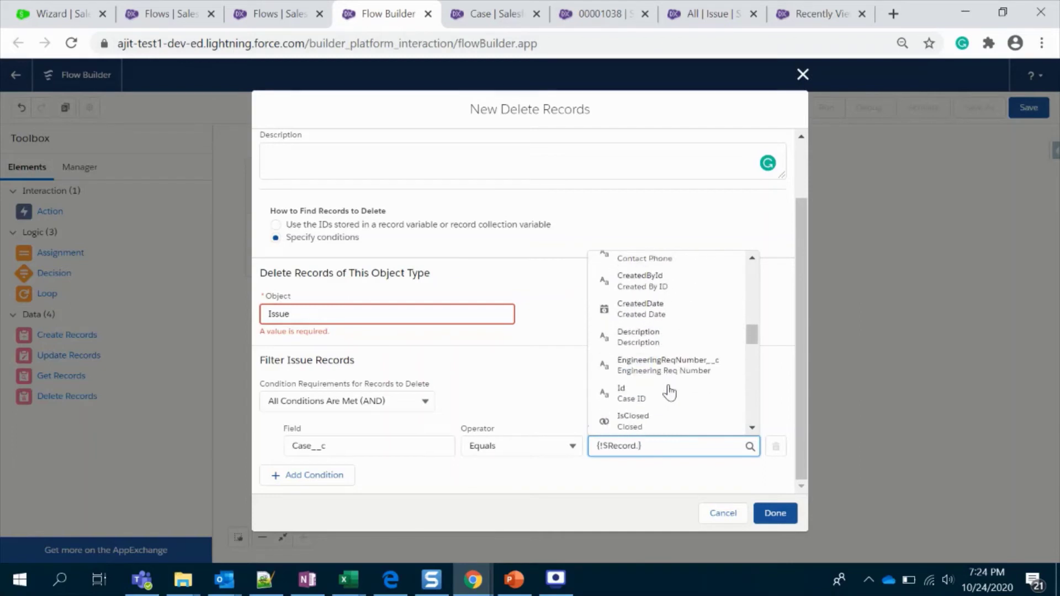
{"action": "left_click", "coordinate": [669, 393]}
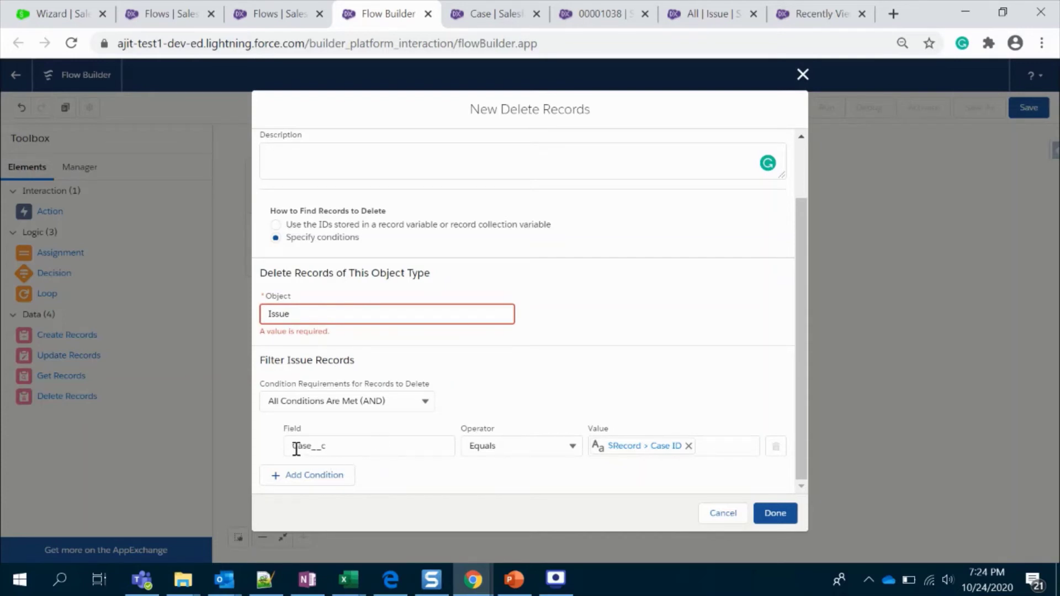
{"action": "key", "text": "BackSpace"}
{"action": "key", "text": "BackSpace"}
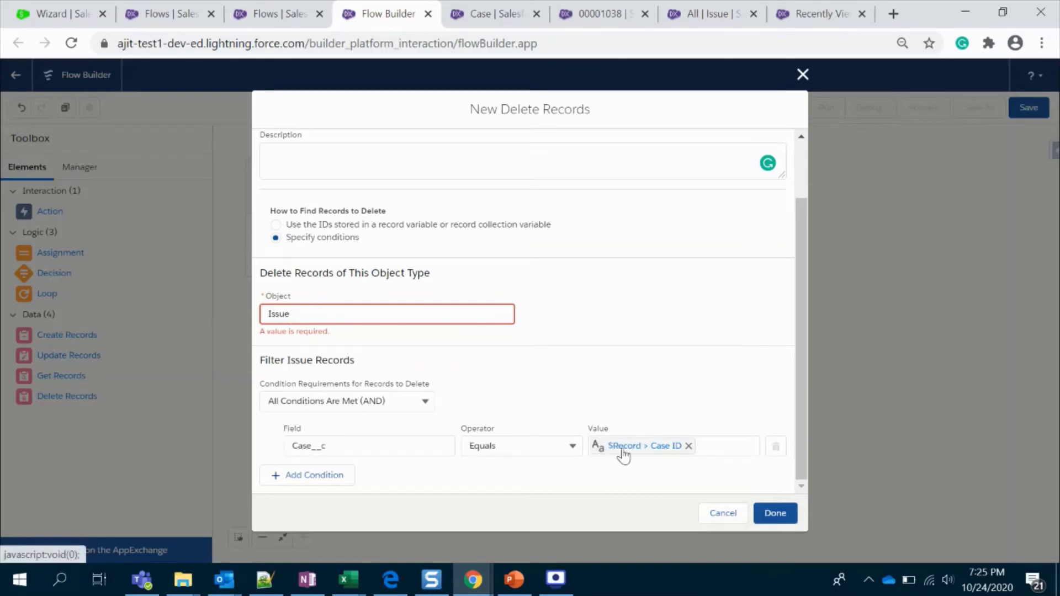
{"action": "left_click", "coordinate": [780, 512]}
Wire Start to 'Delete related Issues', save the flow as 'Delete isssues' V1, and activate it.
{"action": "left_click_drag", "start_coordinate": [343, 278], "coordinate": [368, 369]}
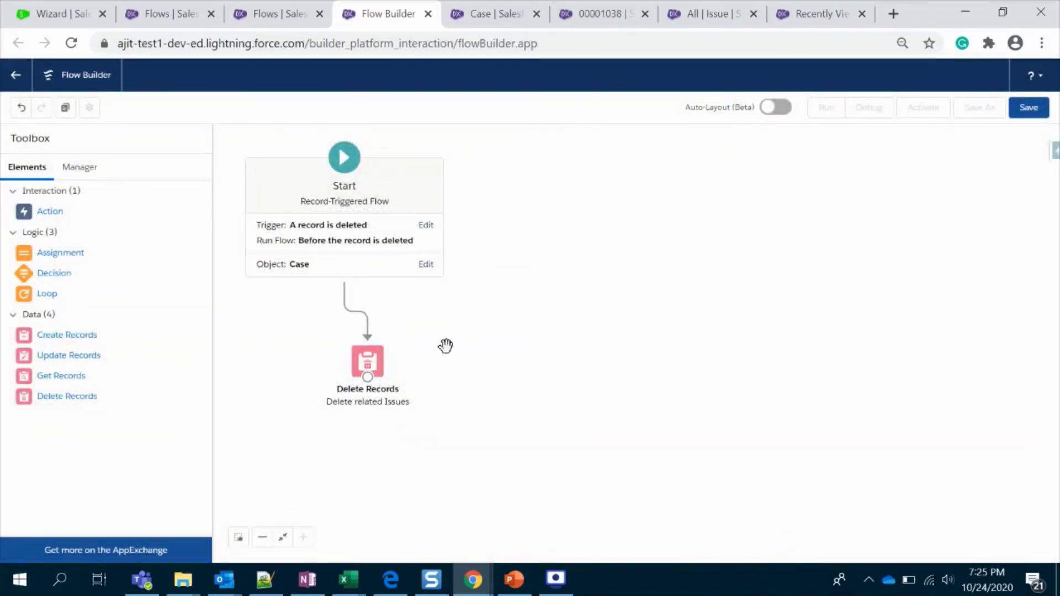
{"action": "left_click", "coordinate": [1029, 107]}
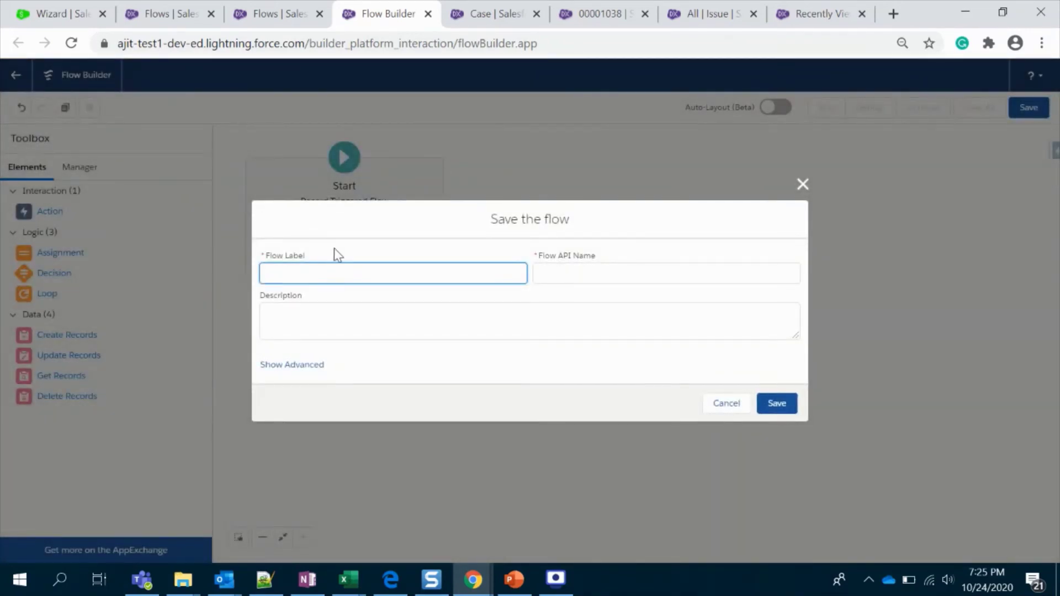
{"action": "type", "text": "Delete isssues"}
{"action": "left_click", "coordinate": [529, 317]}
{"action": "left_click", "coordinate": [777, 403]}
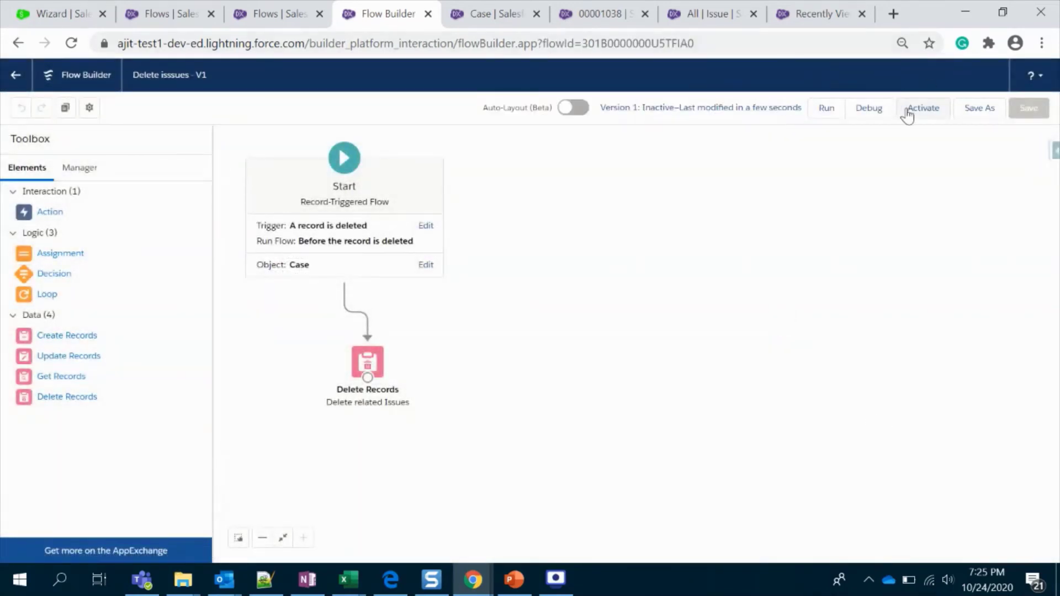
{"action": "left_click", "coordinate": [906, 111]}
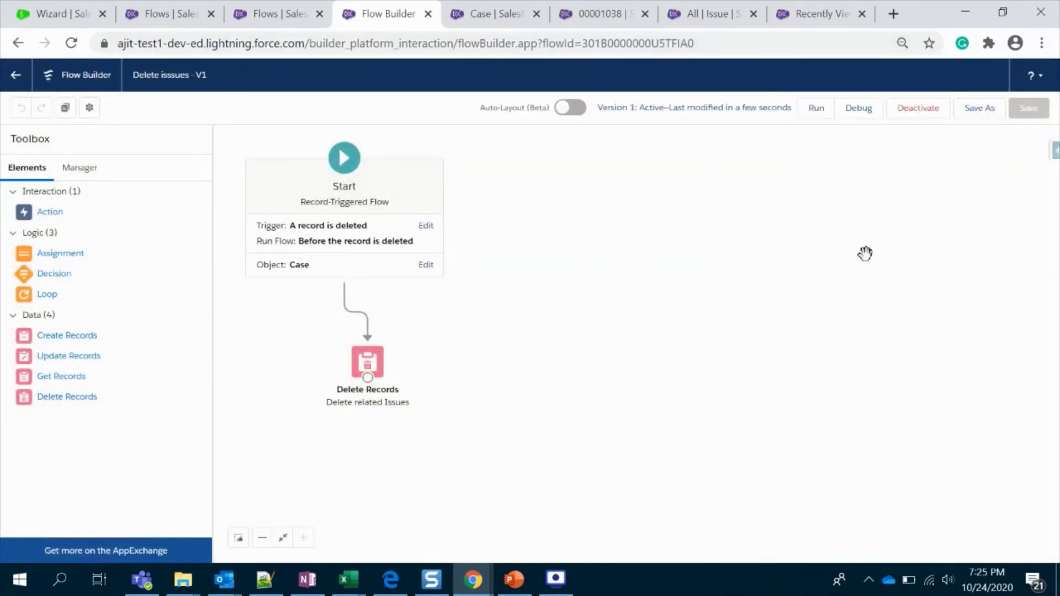
Review case 00001038's Issue related list and the All Issues list, both showing three Issues.
{"action": "left_click", "coordinate": [489, 12]}
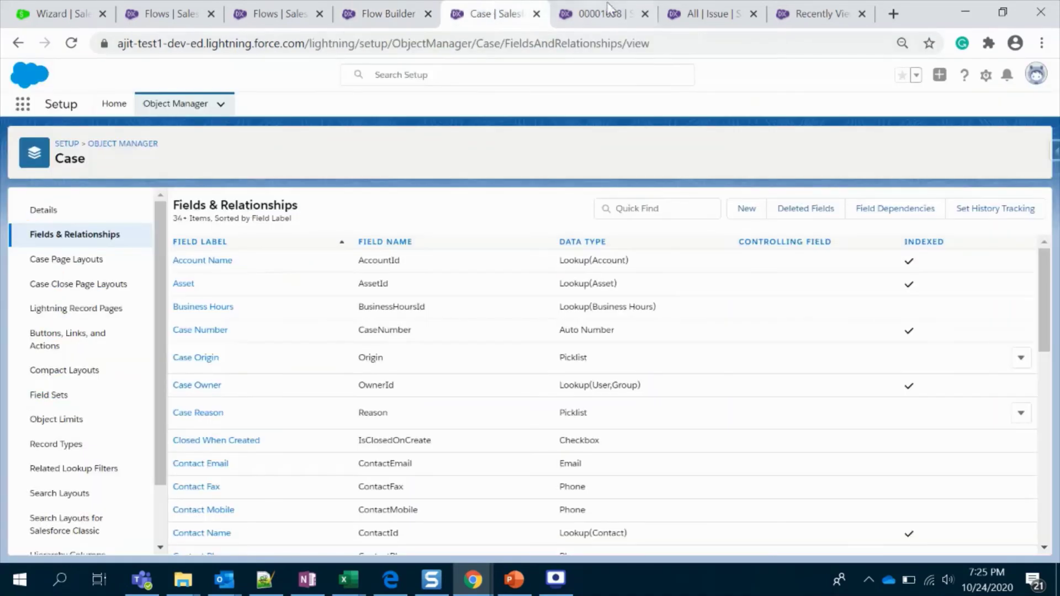
{"action": "left_click", "coordinate": [613, 10]}
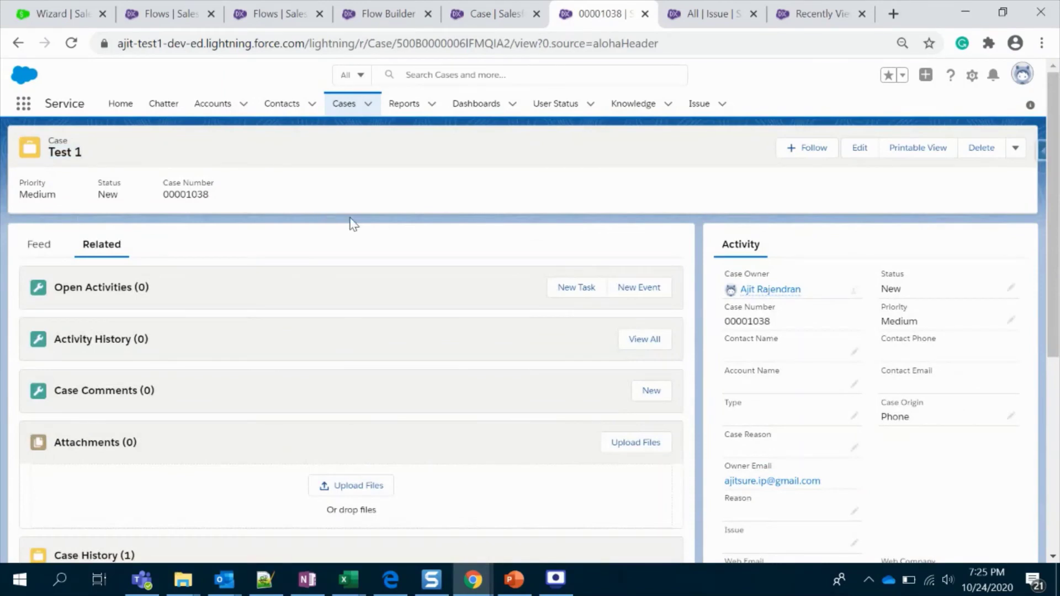
{"action": "scroll", "coordinate": [428, 287], "scroll_direction": "down", "scroll_amount": 5}
{"action": "scroll", "coordinate": [428, 287], "scroll_direction": "down", "scroll_amount": 2}
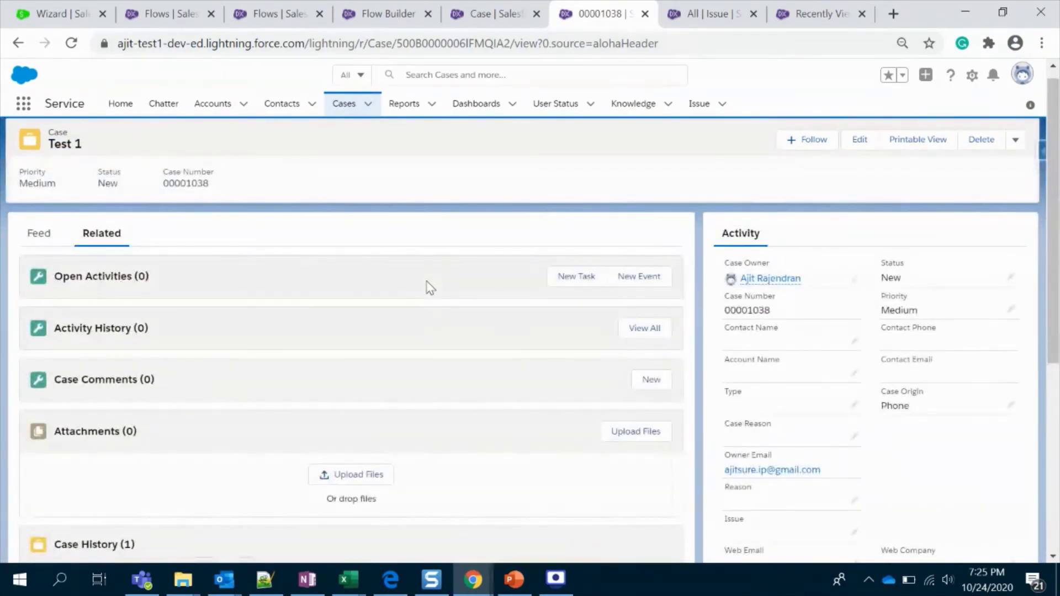
{"action": "scroll", "coordinate": [429, 287], "scroll_direction": "down", "scroll_amount": 4}
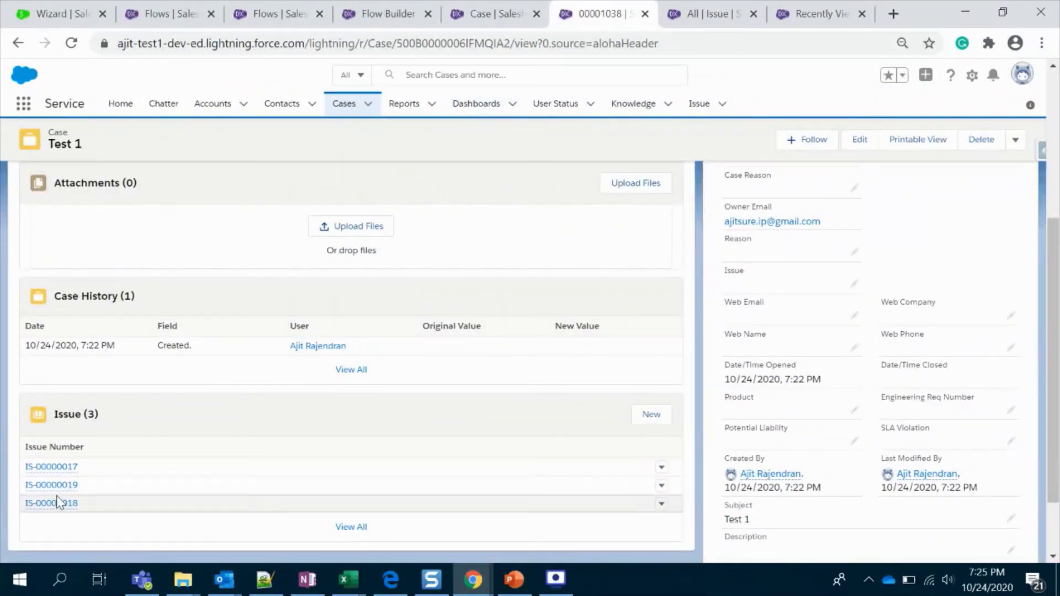
{"action": "left_click", "coordinate": [707, 14]}
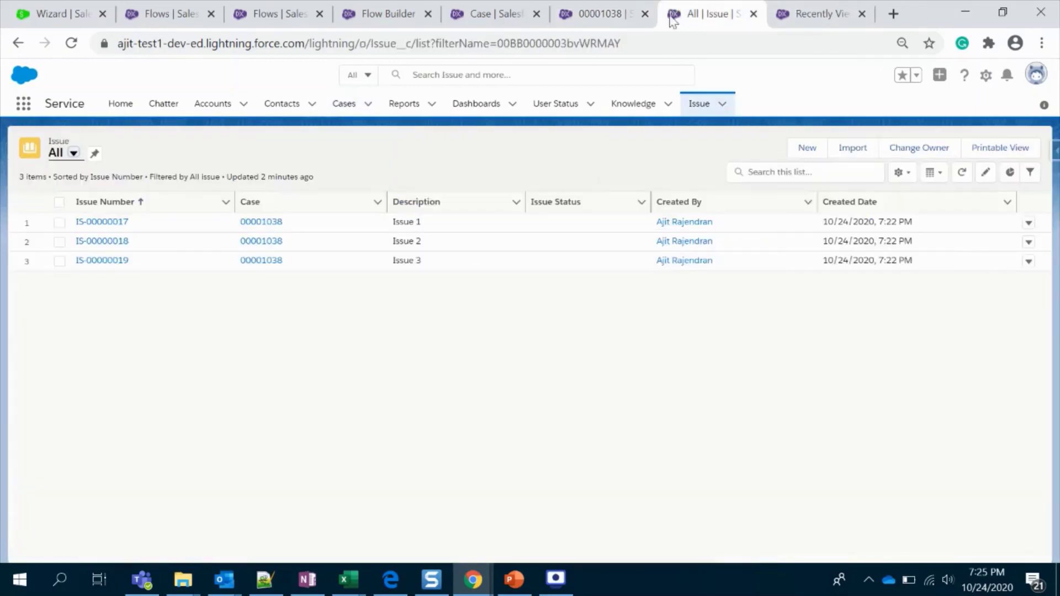
{"action": "left_click", "coordinate": [571, 16]}
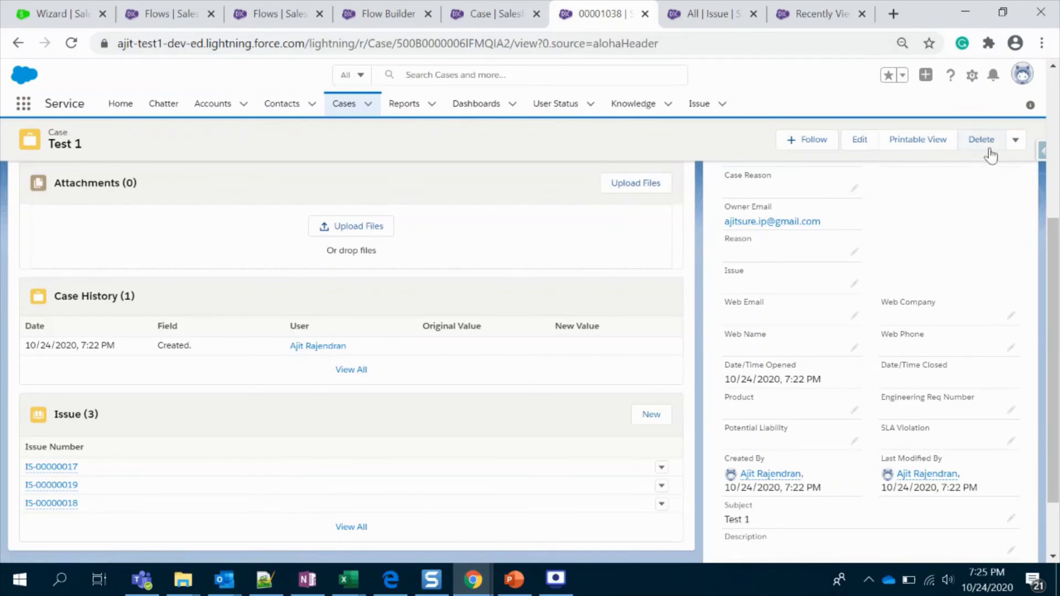
Delete case 00001038, refresh the Issue list to confirm it's empty, and return to the flow.
{"action": "left_click", "coordinate": [985, 141]}
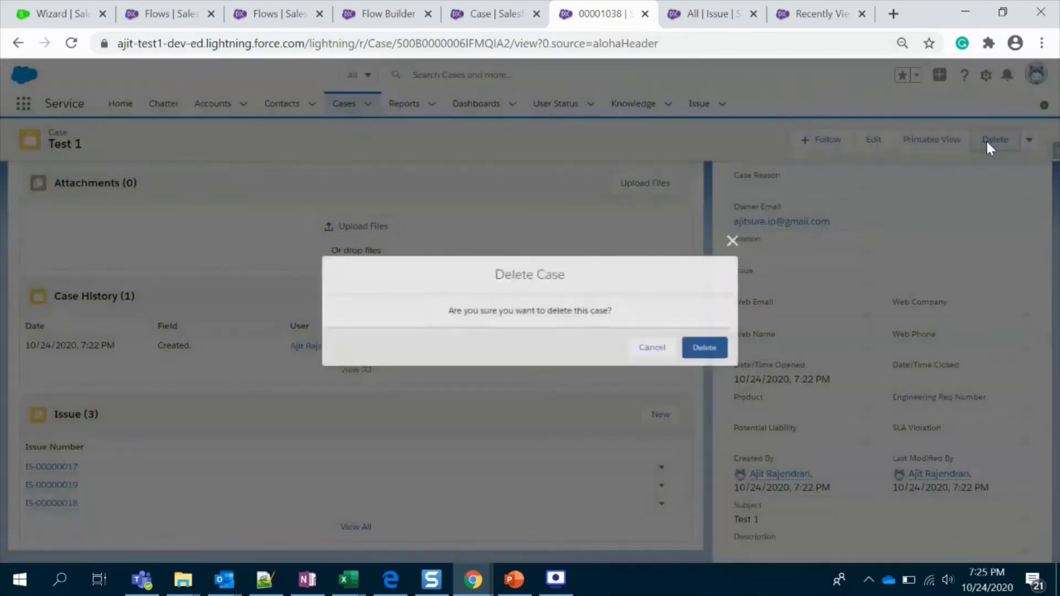
{"action": "left_click", "coordinate": [705, 350]}
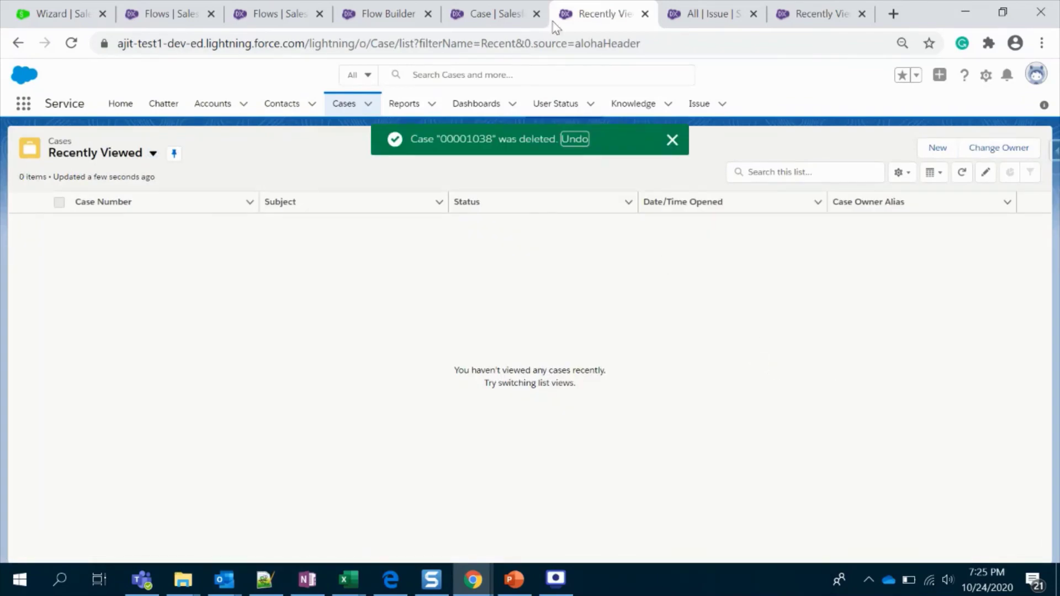
{"action": "left_click", "coordinate": [714, 6]}
{"action": "left_click", "coordinate": [70, 43]}
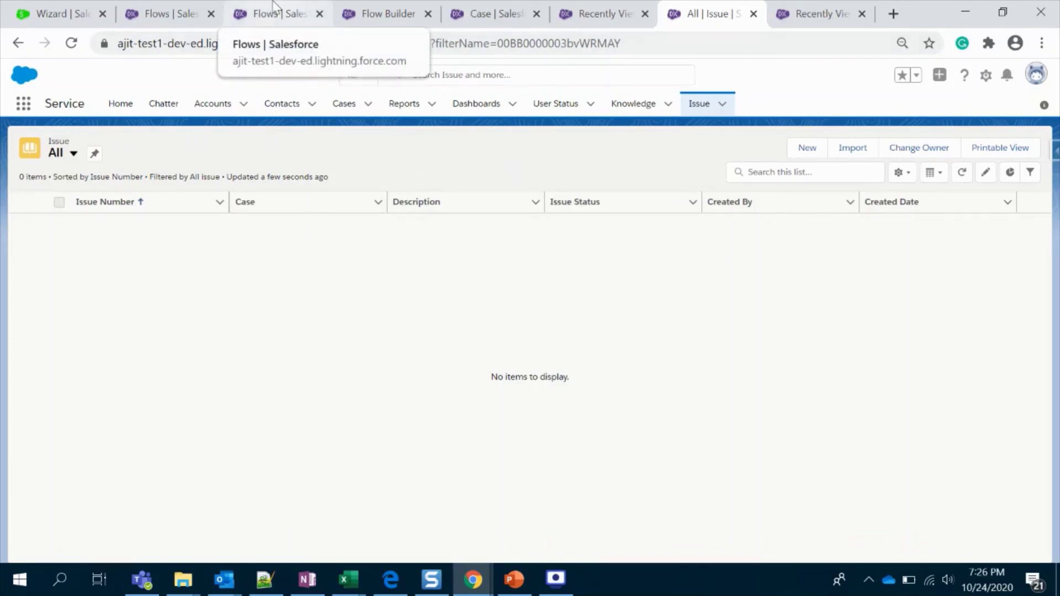
{"action": "left_click", "coordinate": [385, 7]}
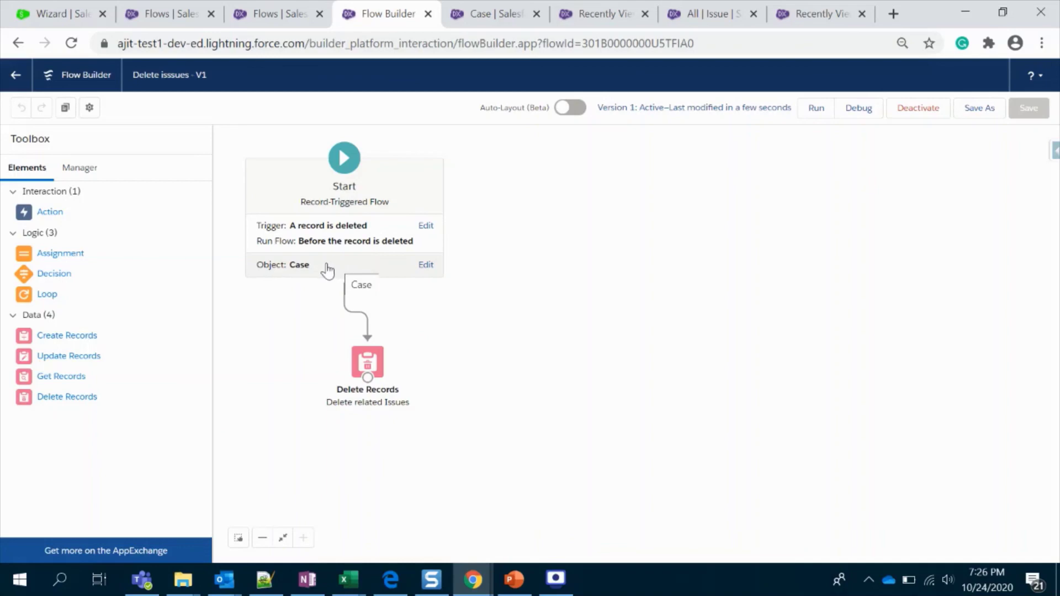
{"action": "double_click", "coordinate": [377, 364]}
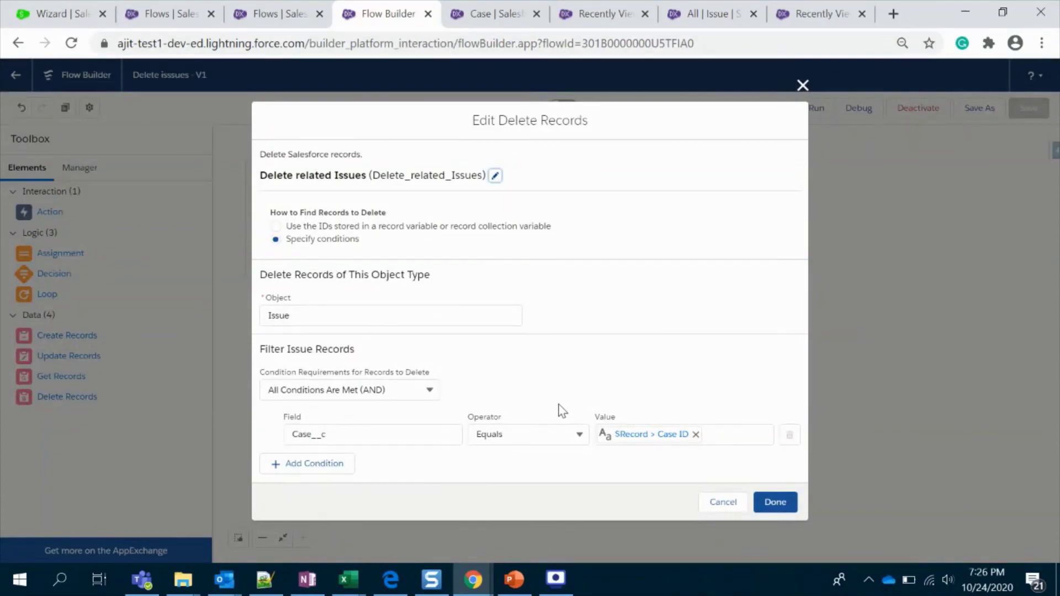
{"action": "left_click", "coordinate": [803, 87]}
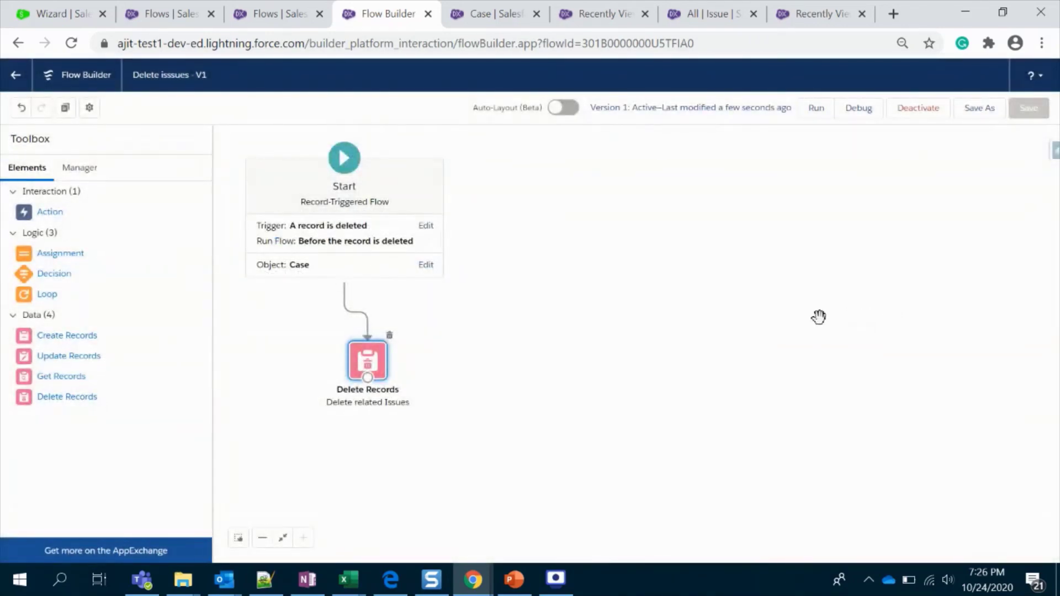